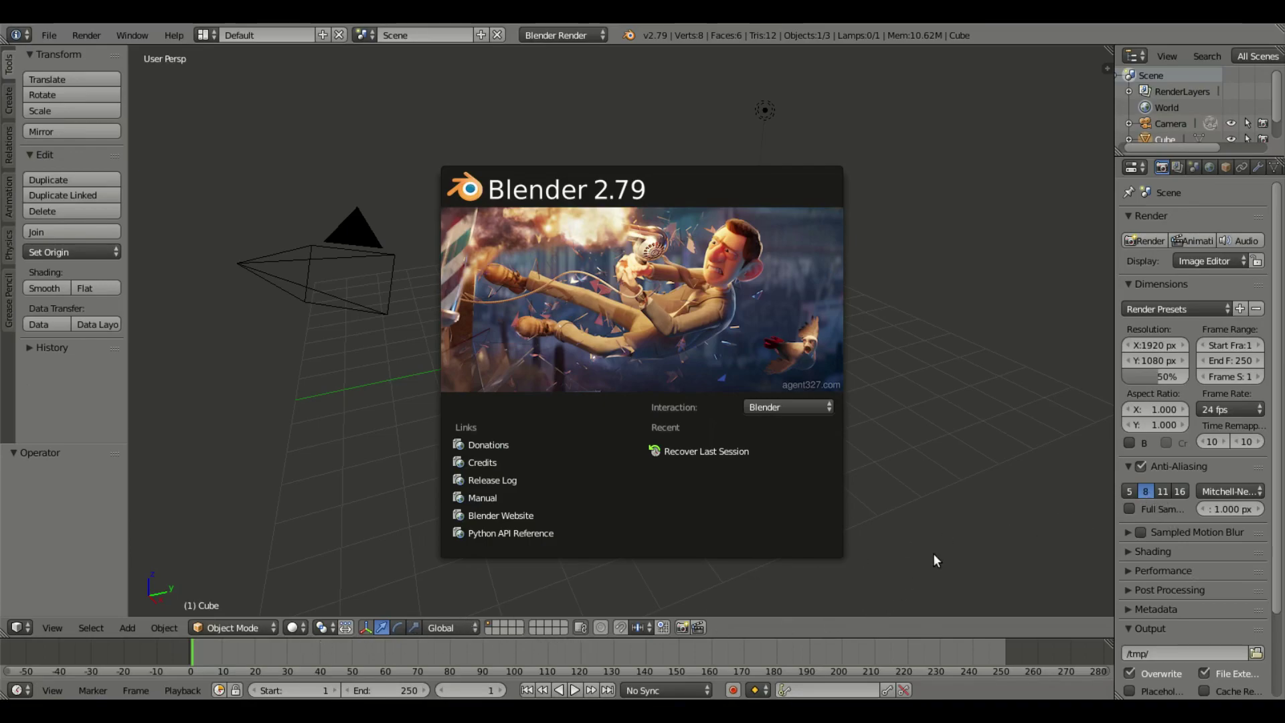
- Dismiss the splash screen, widen the properties column and scroll down to the Output panel
left_click(981, 458)
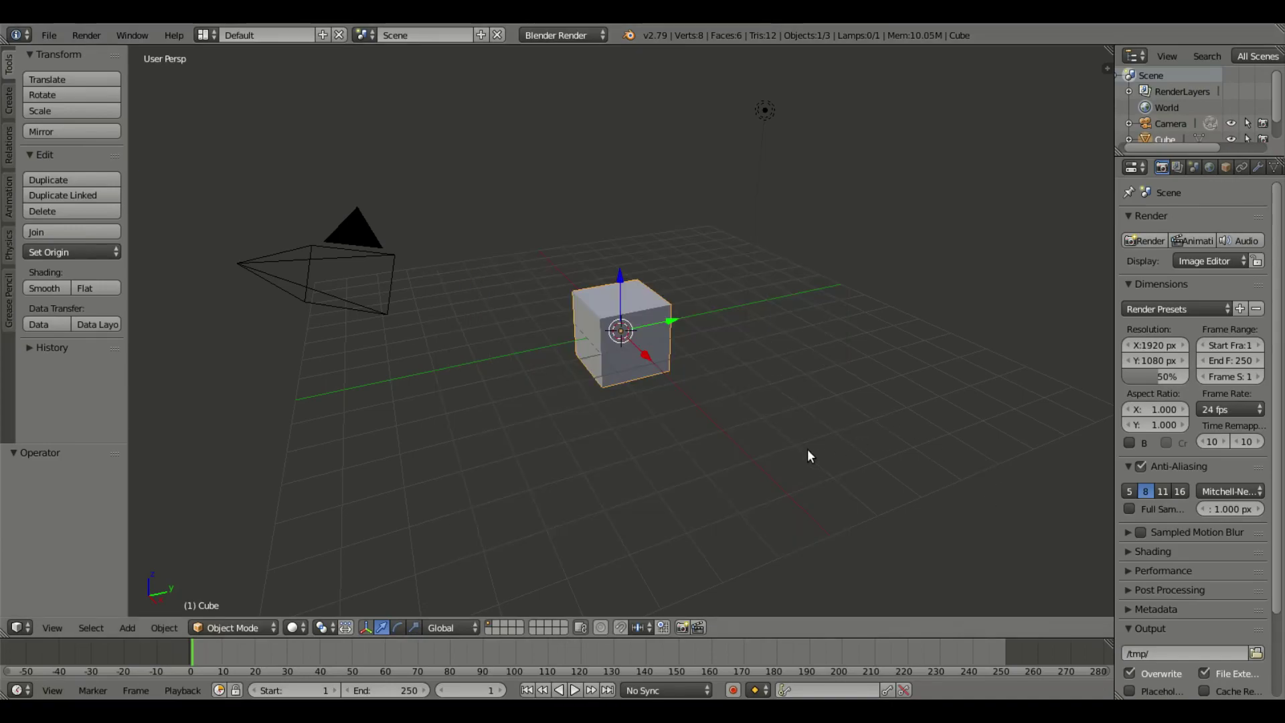
middle_click_drag(807, 451, 950, 441)
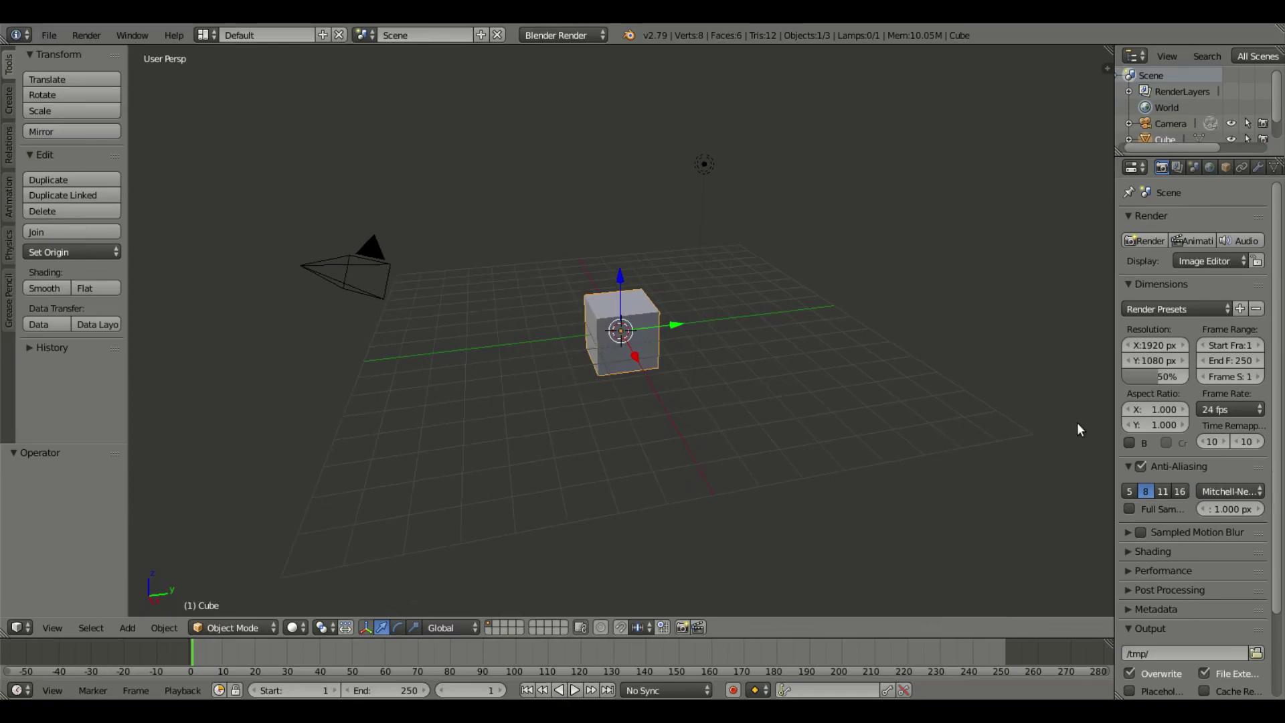
left_click_drag(1114, 418, 1015, 415)
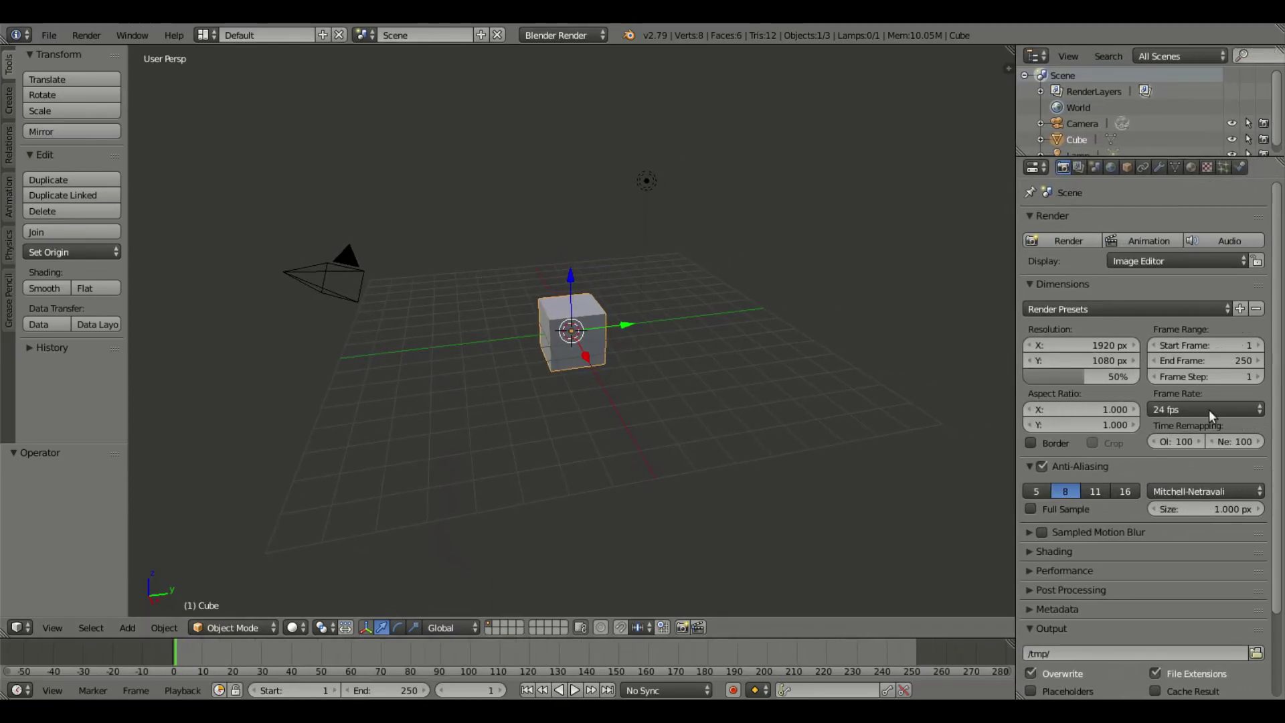
scroll(1171, 468, "down", 3)
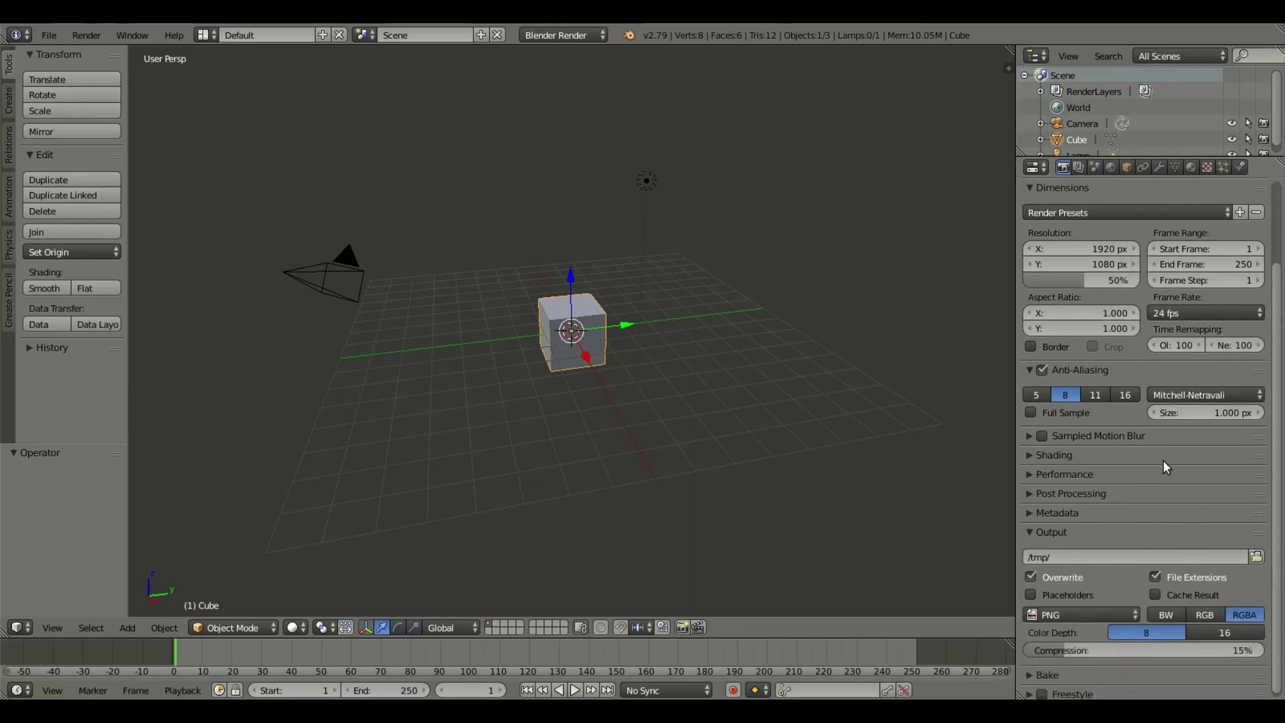
scroll(1188, 473, "down", 1)
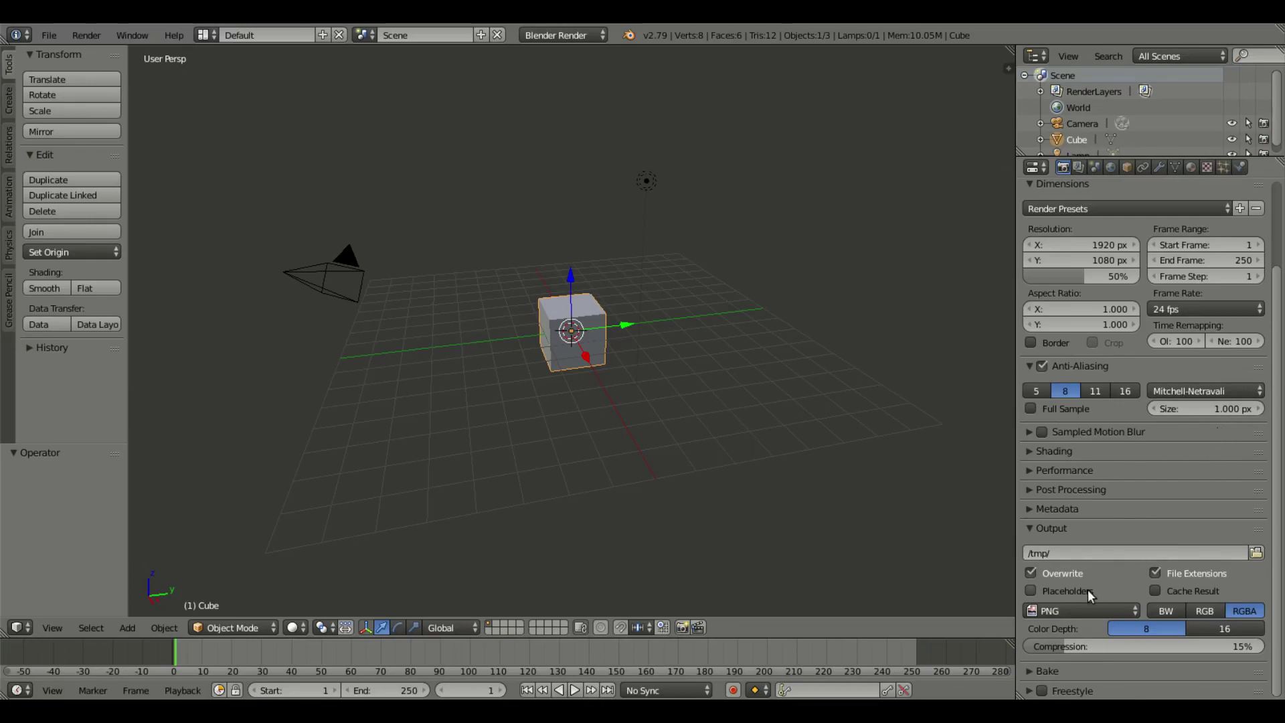
- Set the output File Format to FFmpeg video, briefly trying AVI Raw before switching back
left_click(1089, 608)
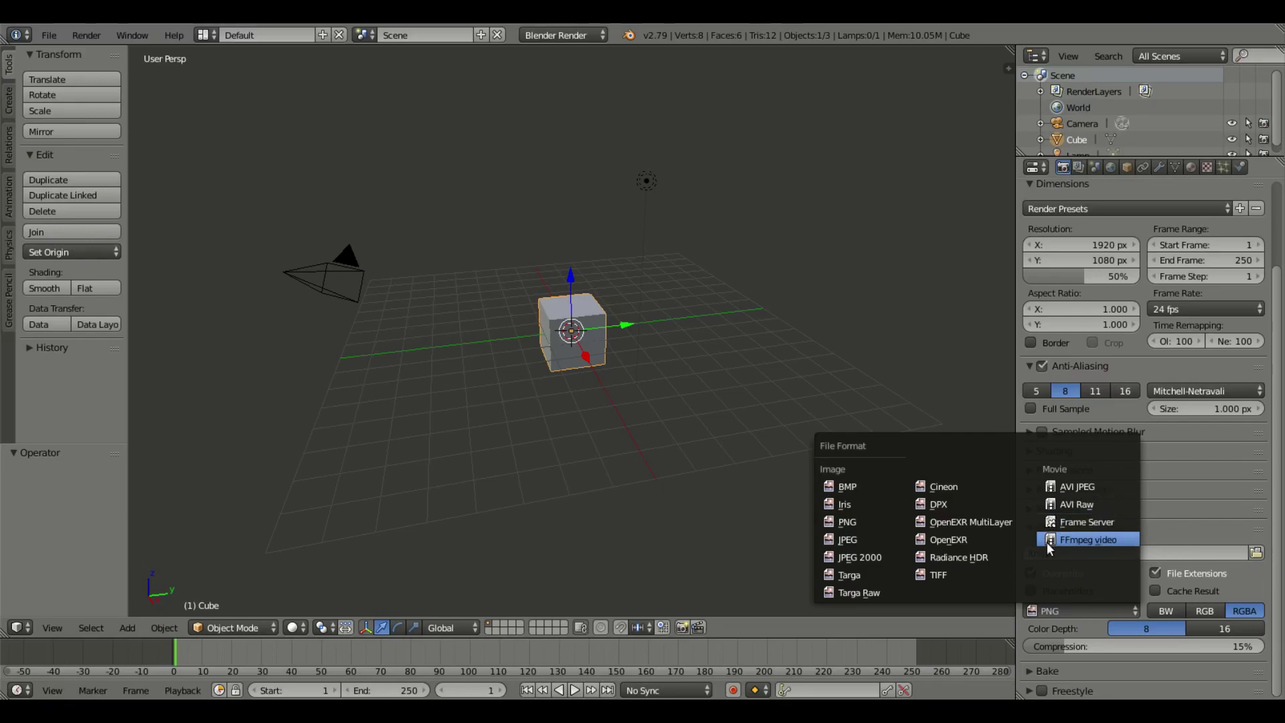
left_click(1101, 544)
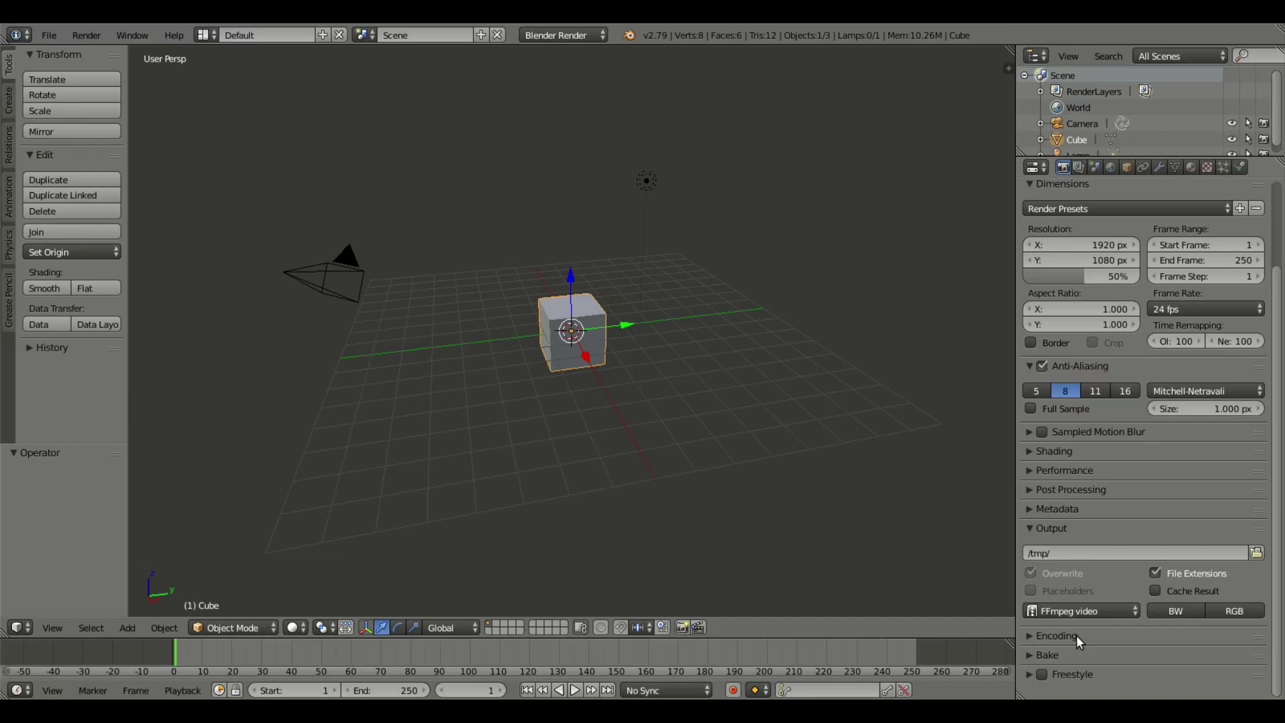
left_click(1085, 612)
left_click(1105, 503)
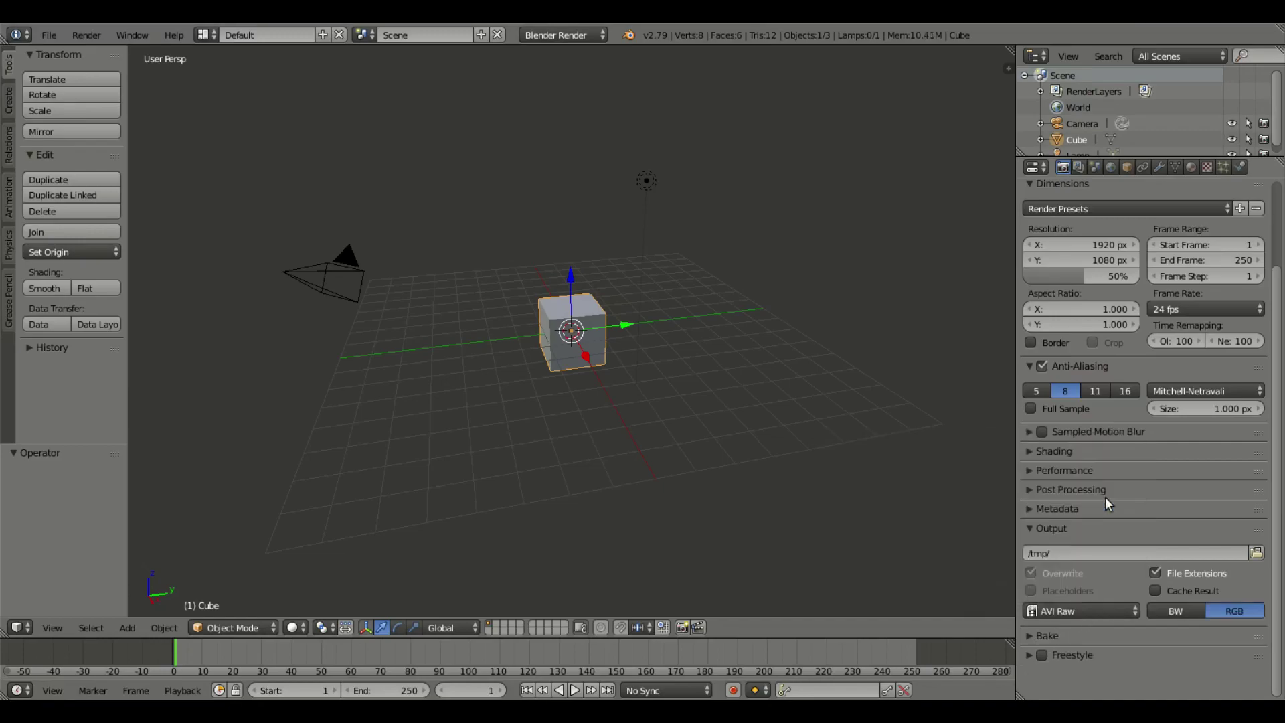
left_click(1078, 610)
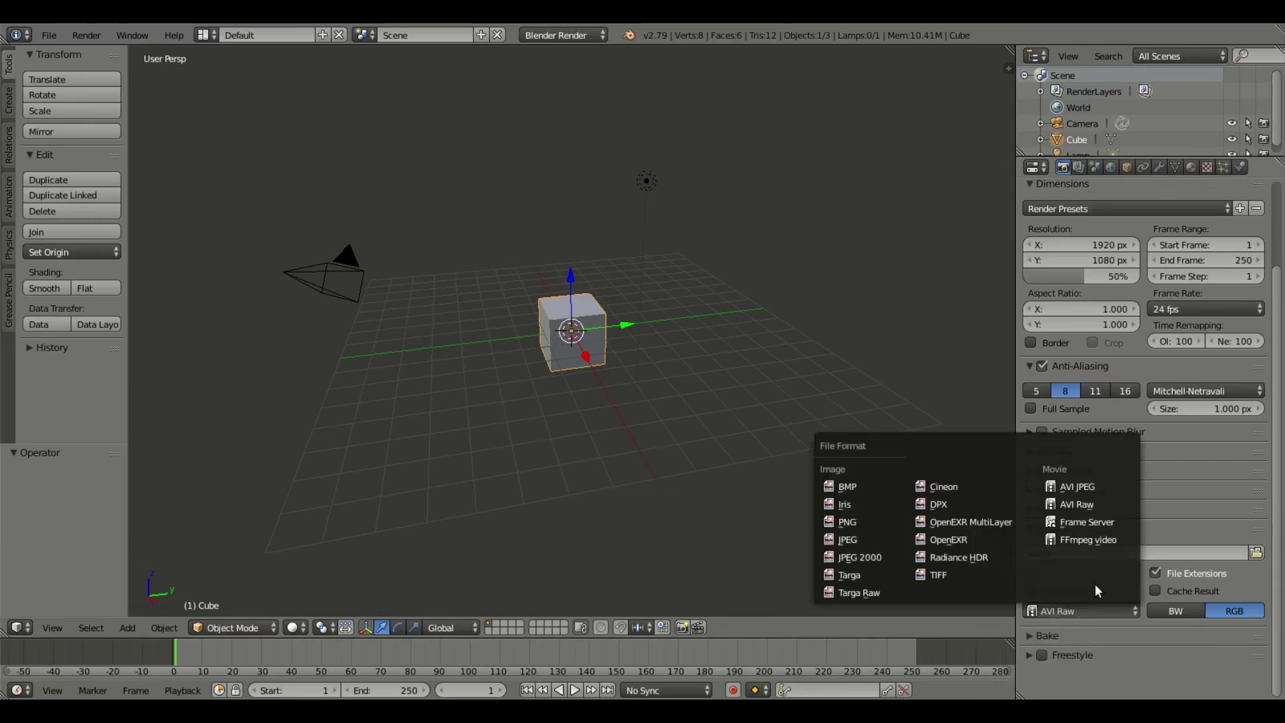
left_click(1101, 544)
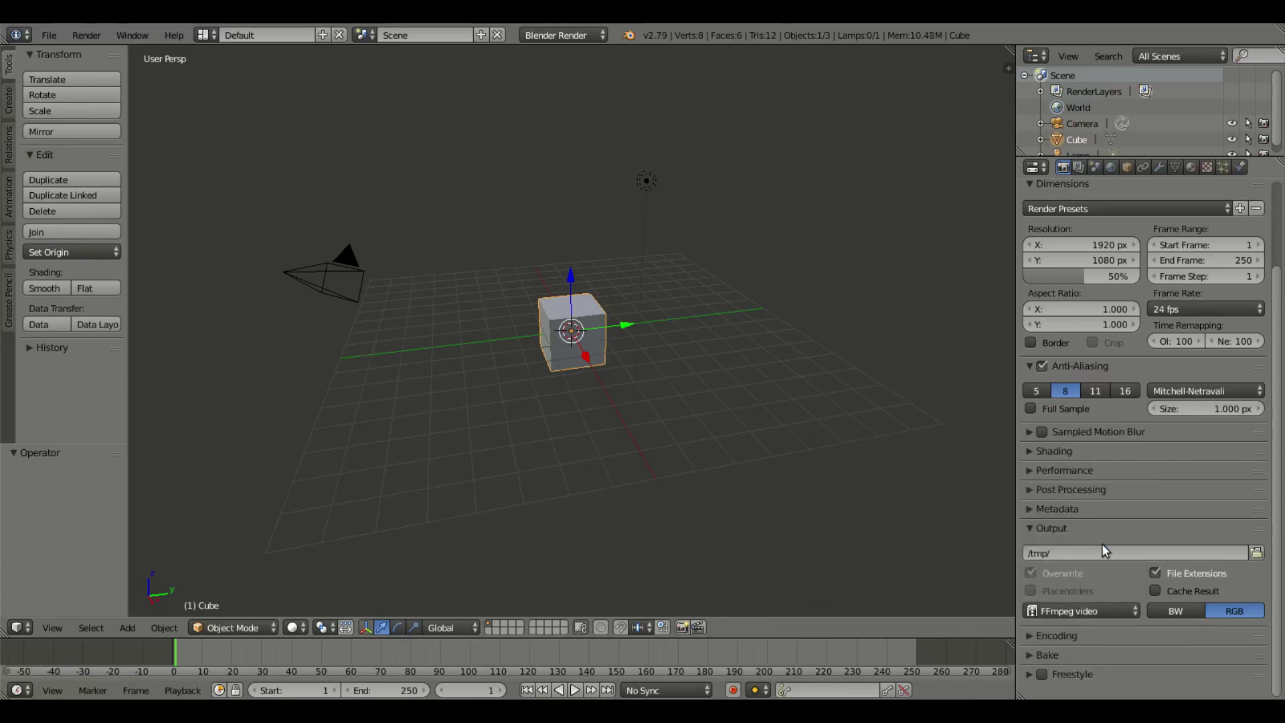
- Expand the Encoding panel and open the Container list, currently set to Matroska
left_click(1057, 632)
scroll(1208, 628, "down", 6)
scroll(1222, 595, "down", 2)
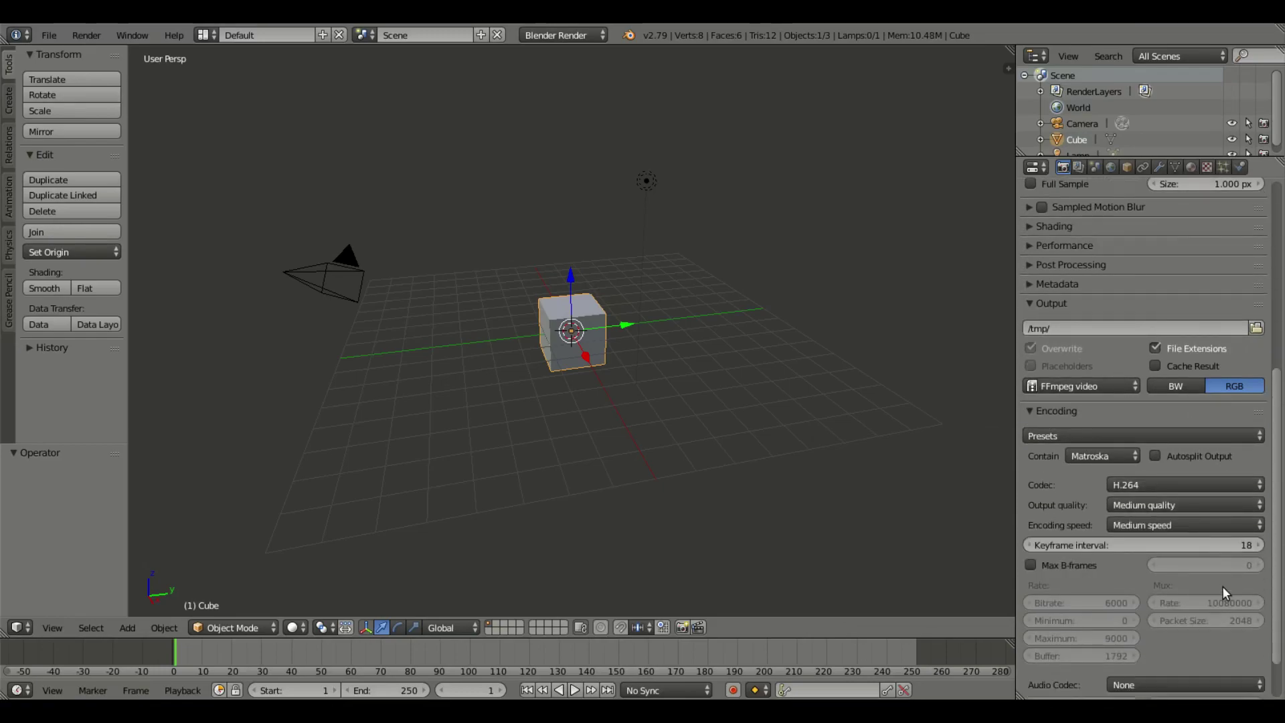
scroll(1099, 629, "down", 1)
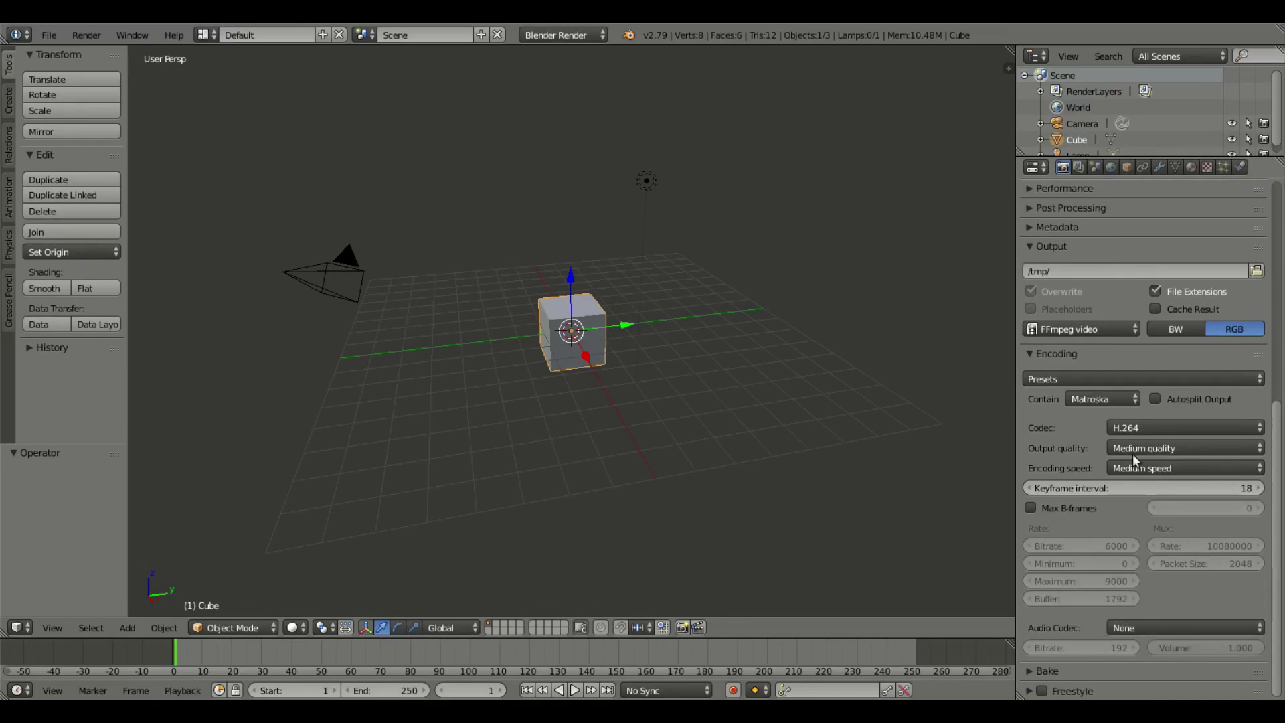
left_click(1105, 399)
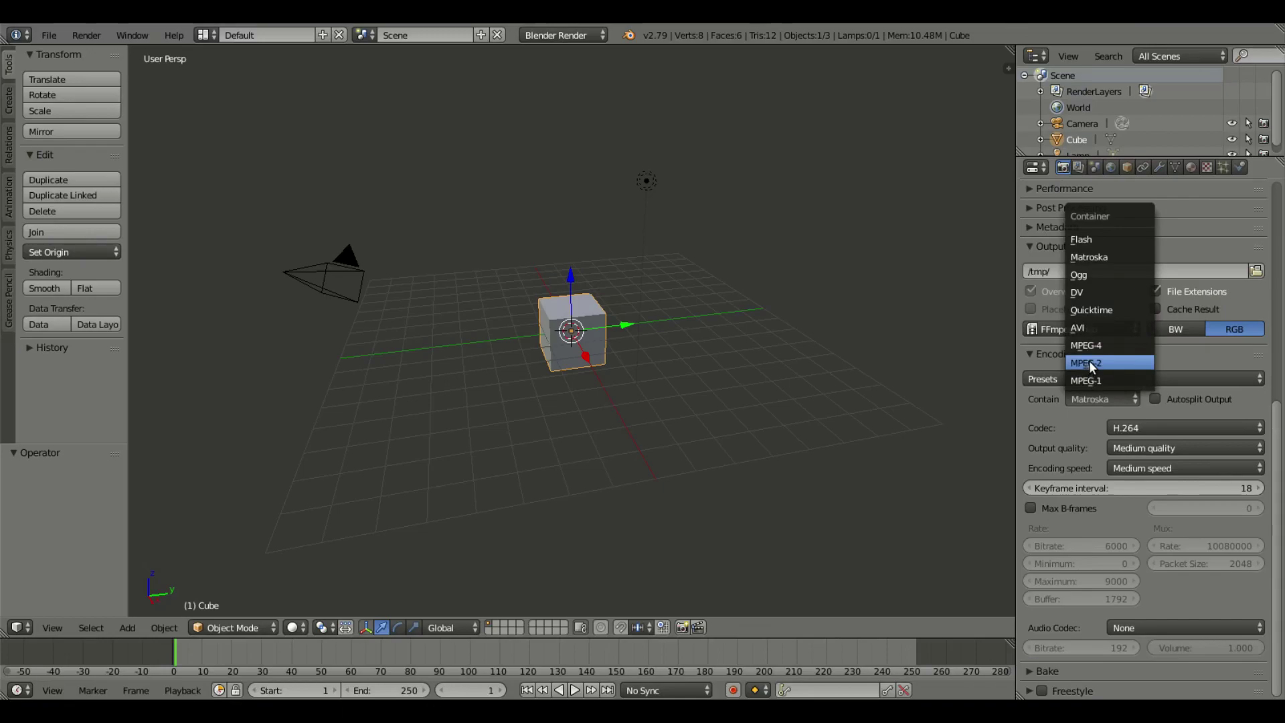
- Set the container to MPEG-4, keep the H.264 codec and make output quality Lossless
left_click(1099, 344)
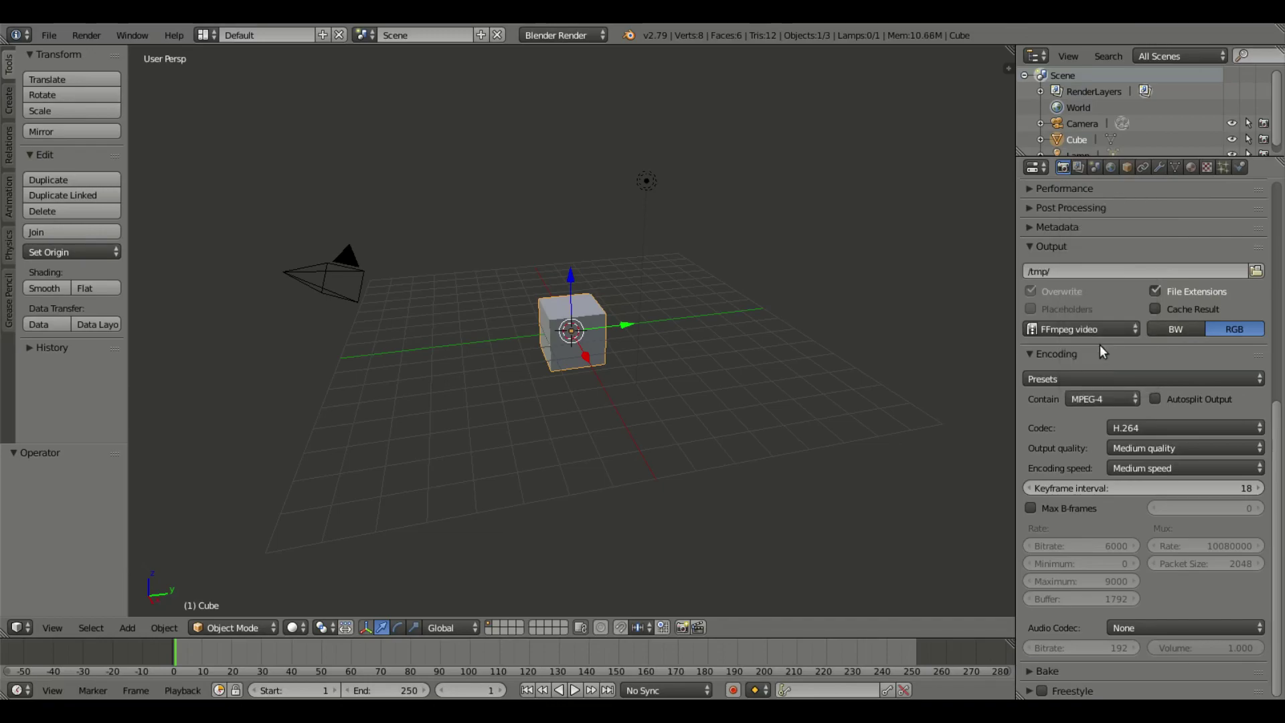
left_click(1131, 426)
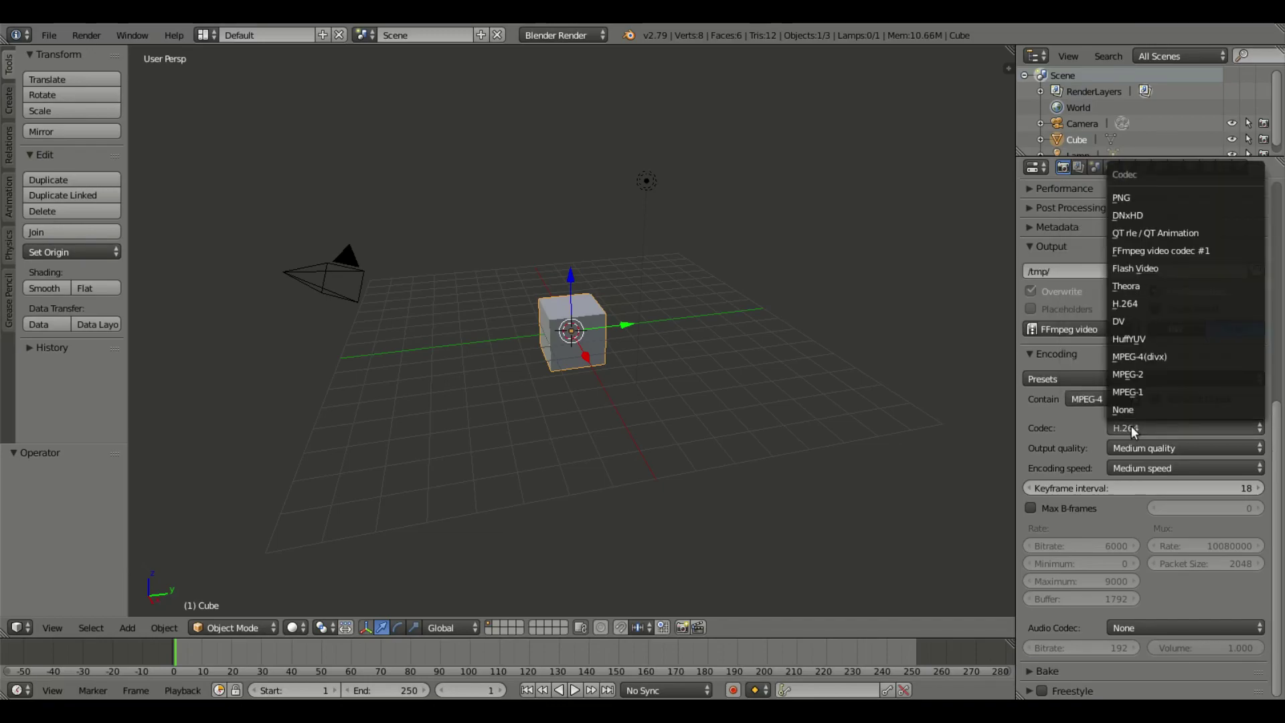
left_click(1131, 428)
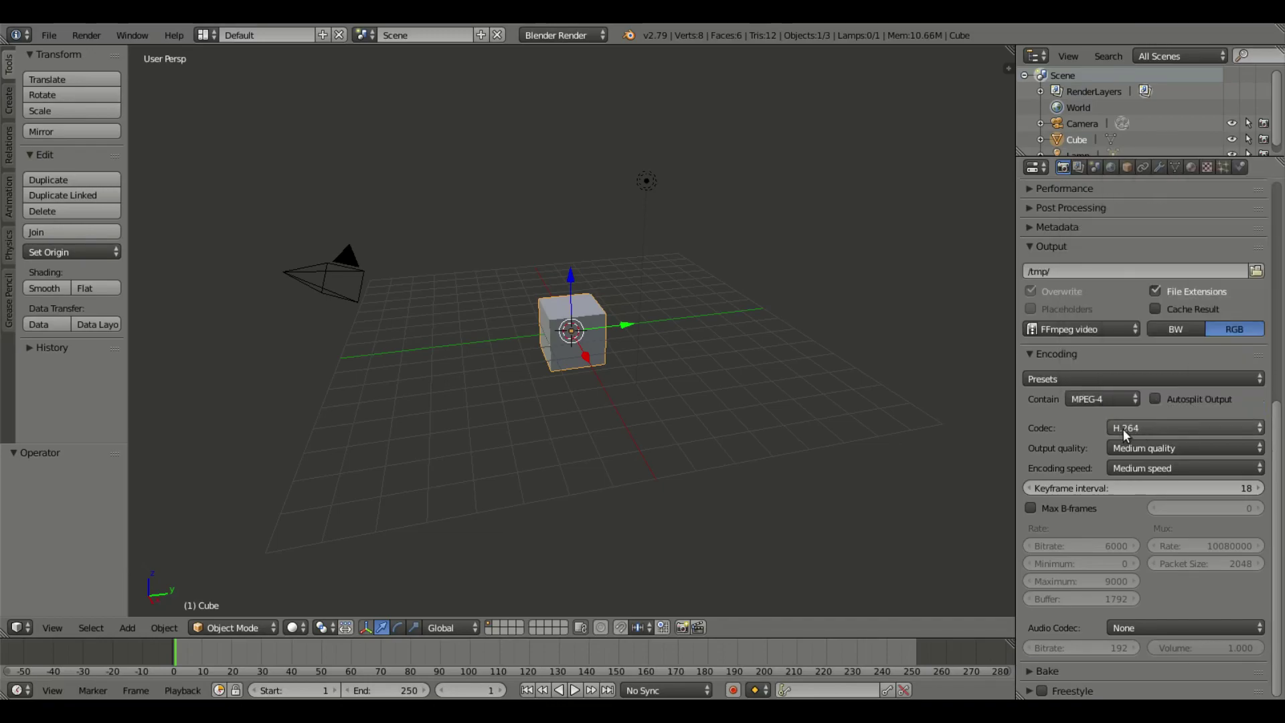
left_click(1147, 432)
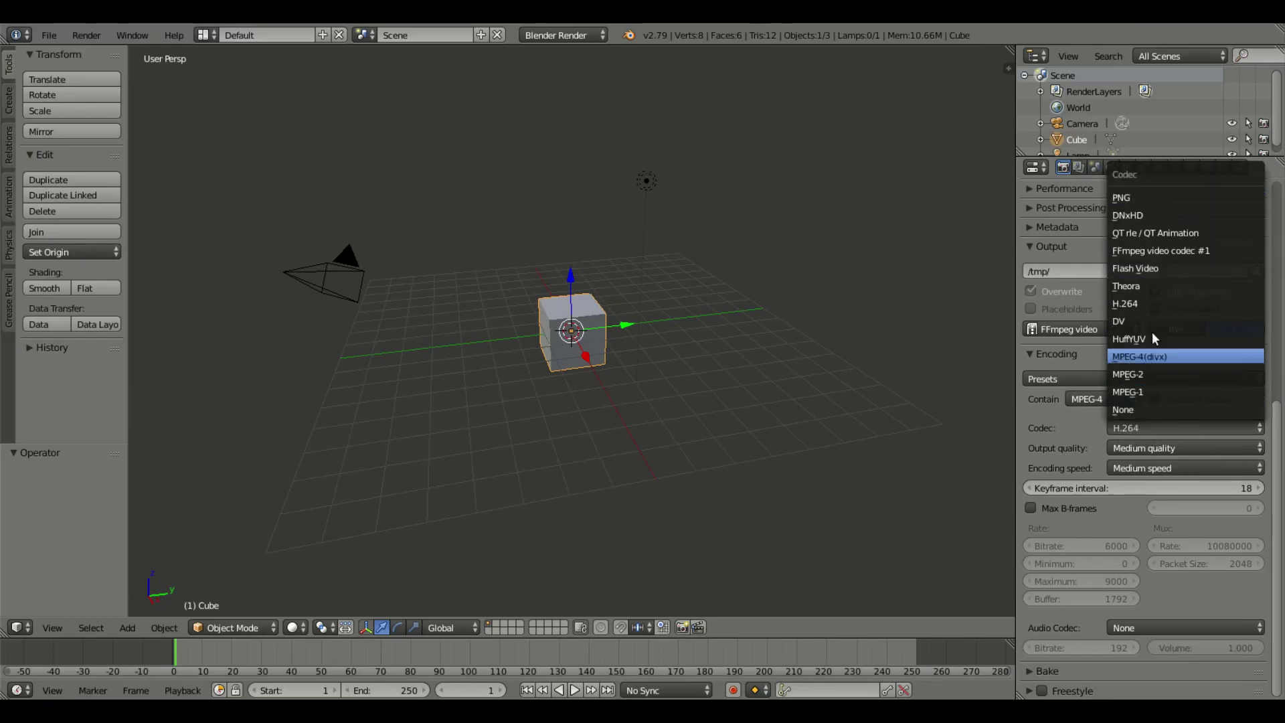
left_click(1138, 431)
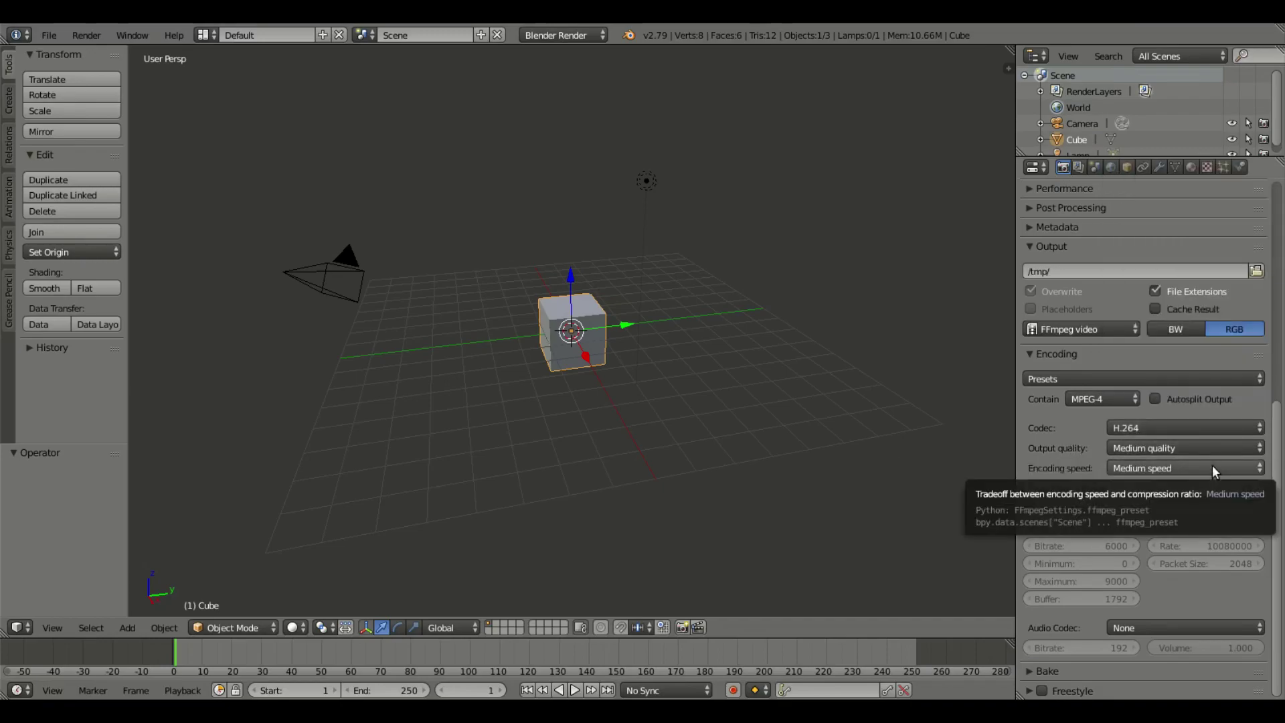
left_click(1139, 445)
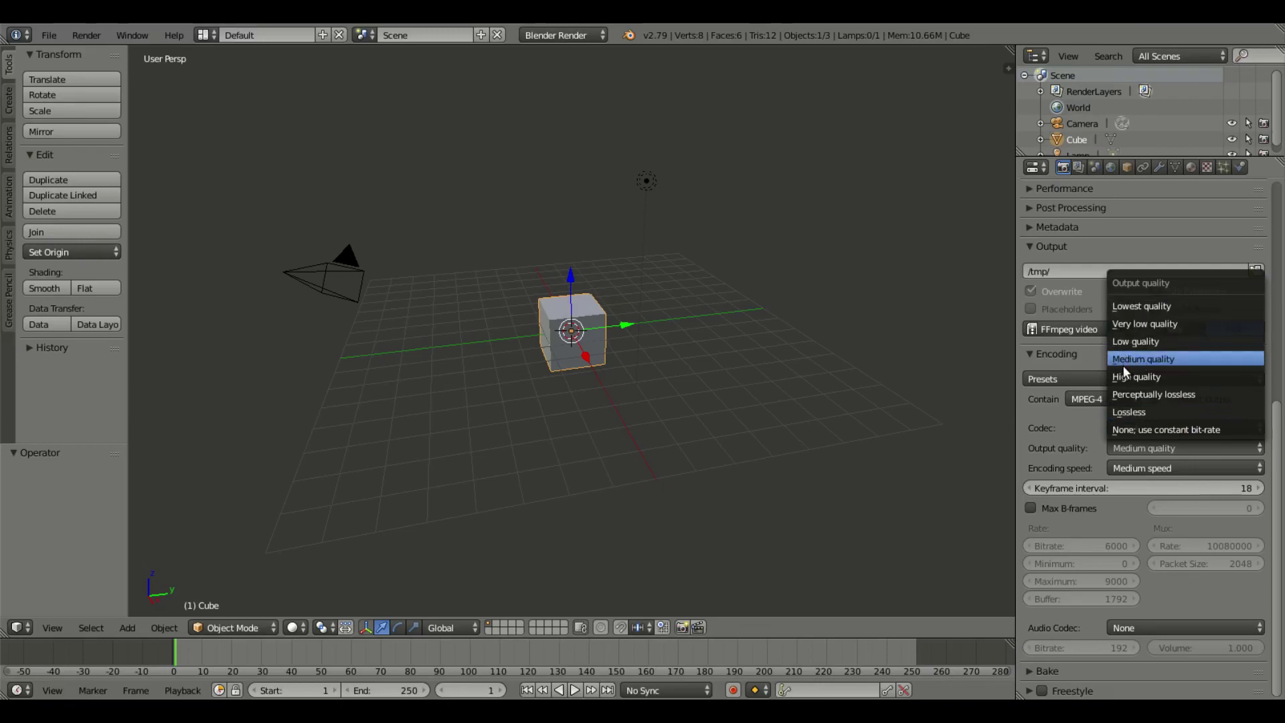
left_click(1160, 412)
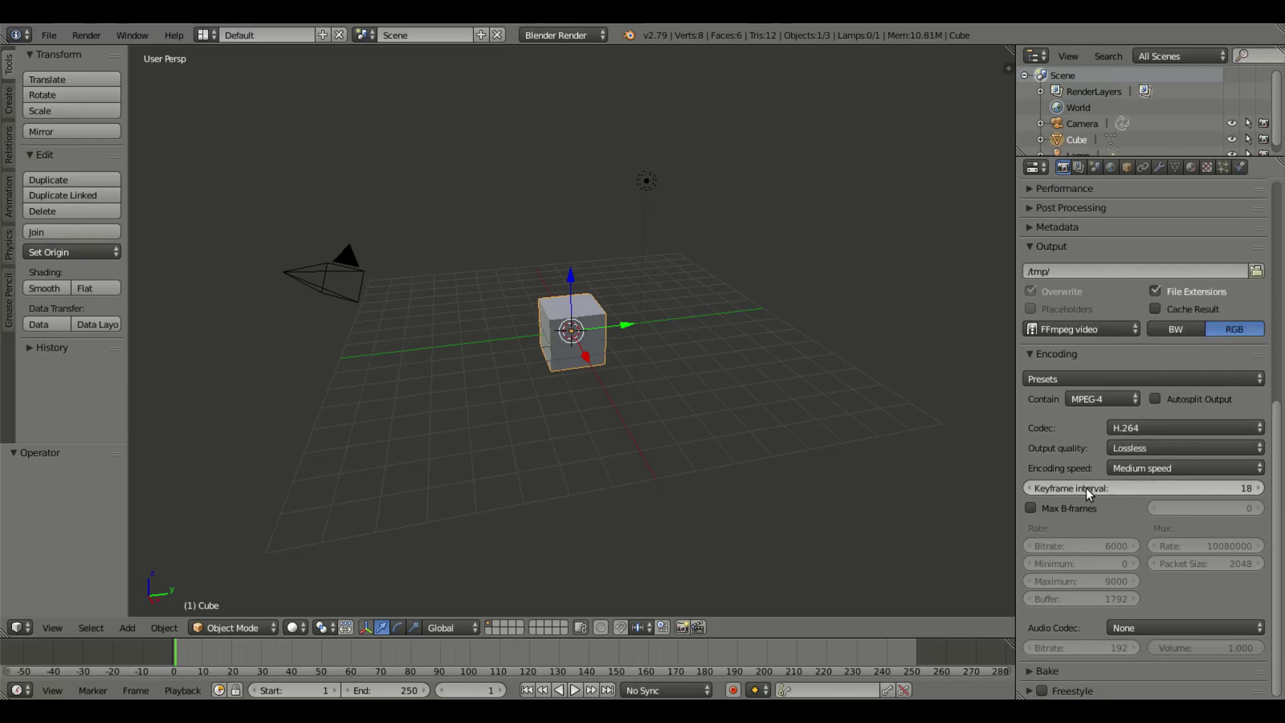
- Change the H.264 encoding speed from Medium to Super fast
left_click(1147, 468)
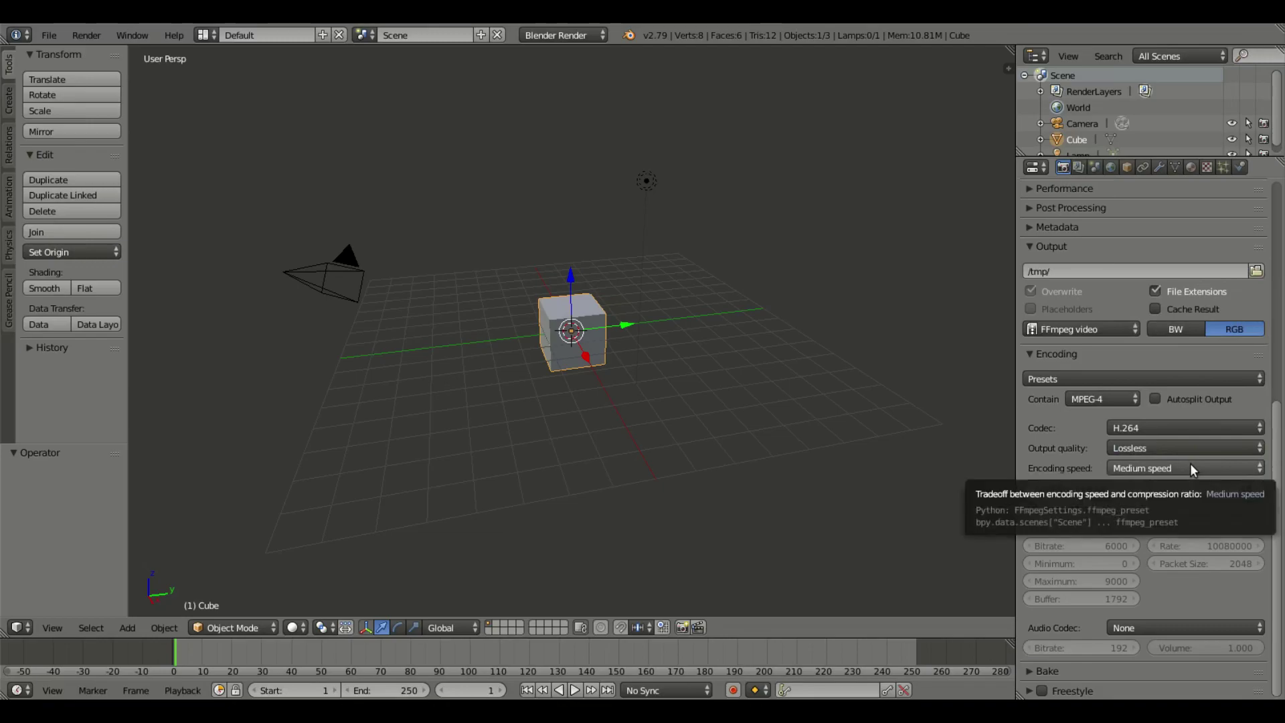
middle_click_drag(642, 336, 937, 408)
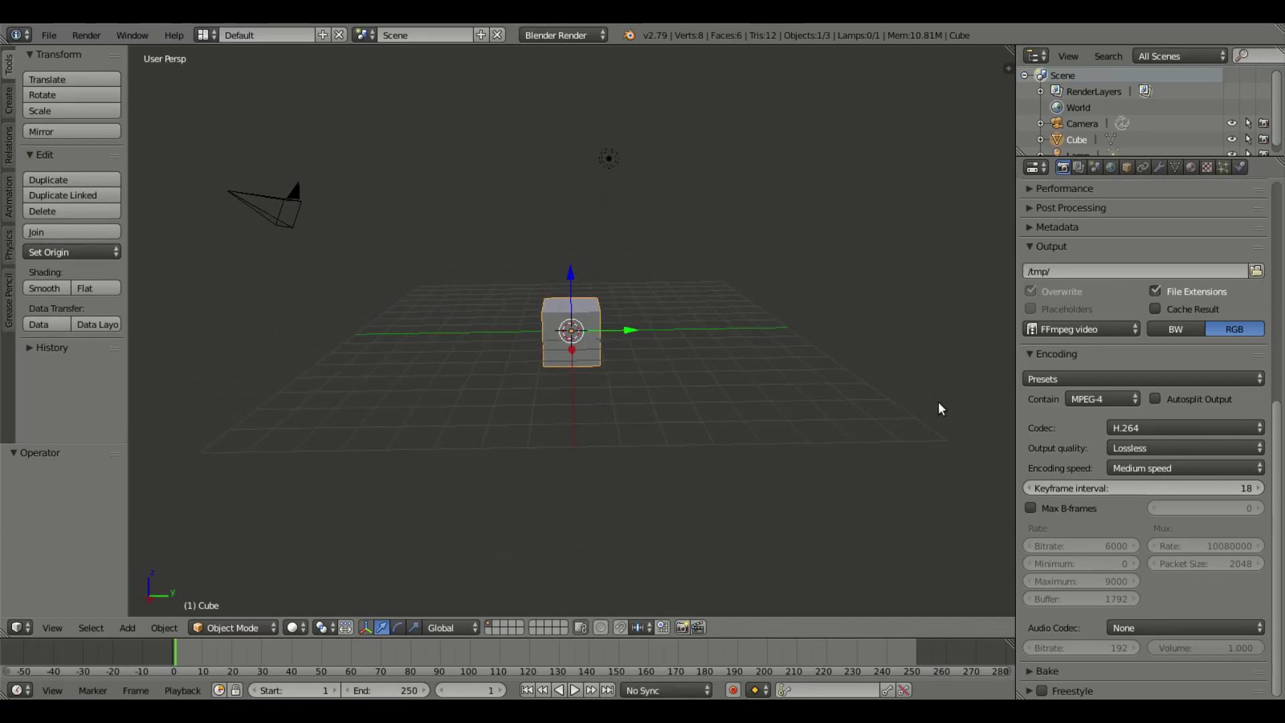
left_click(1166, 467)
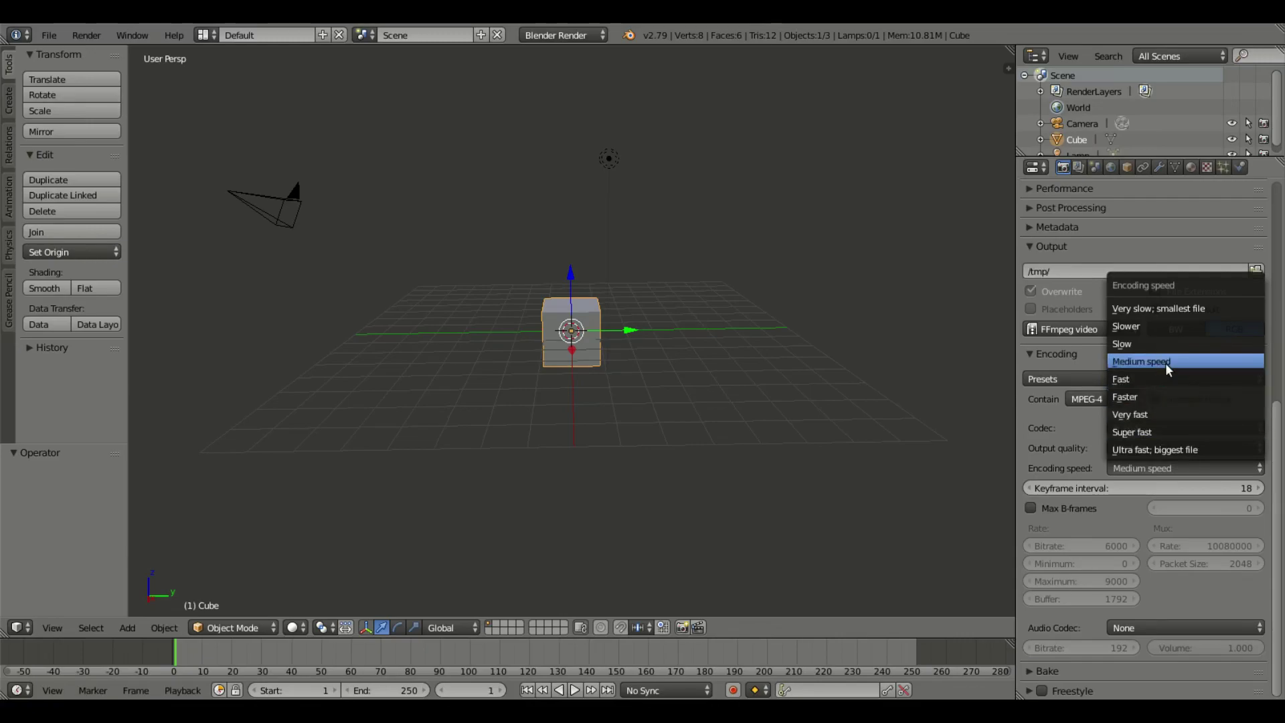
left_click(1141, 432)
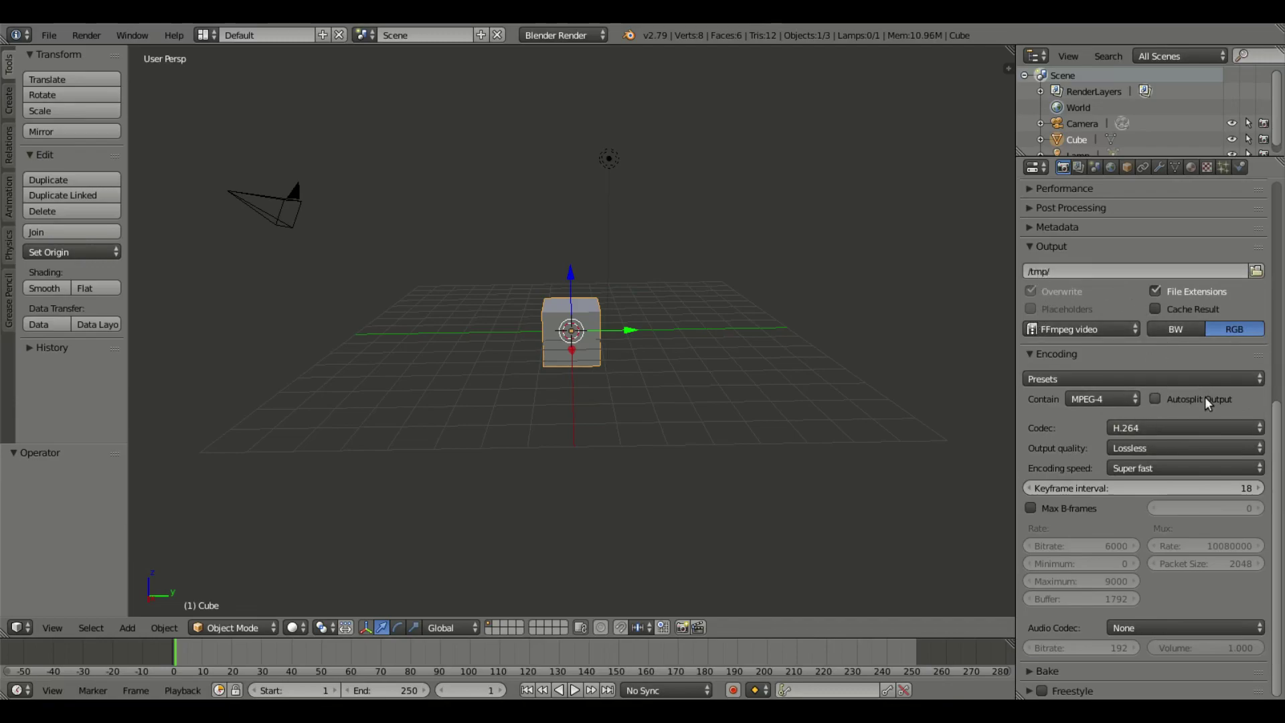
- Browse the material, texture, particle and physics property tabs, then return to Render settings
scroll(1133, 435, "up", 10)
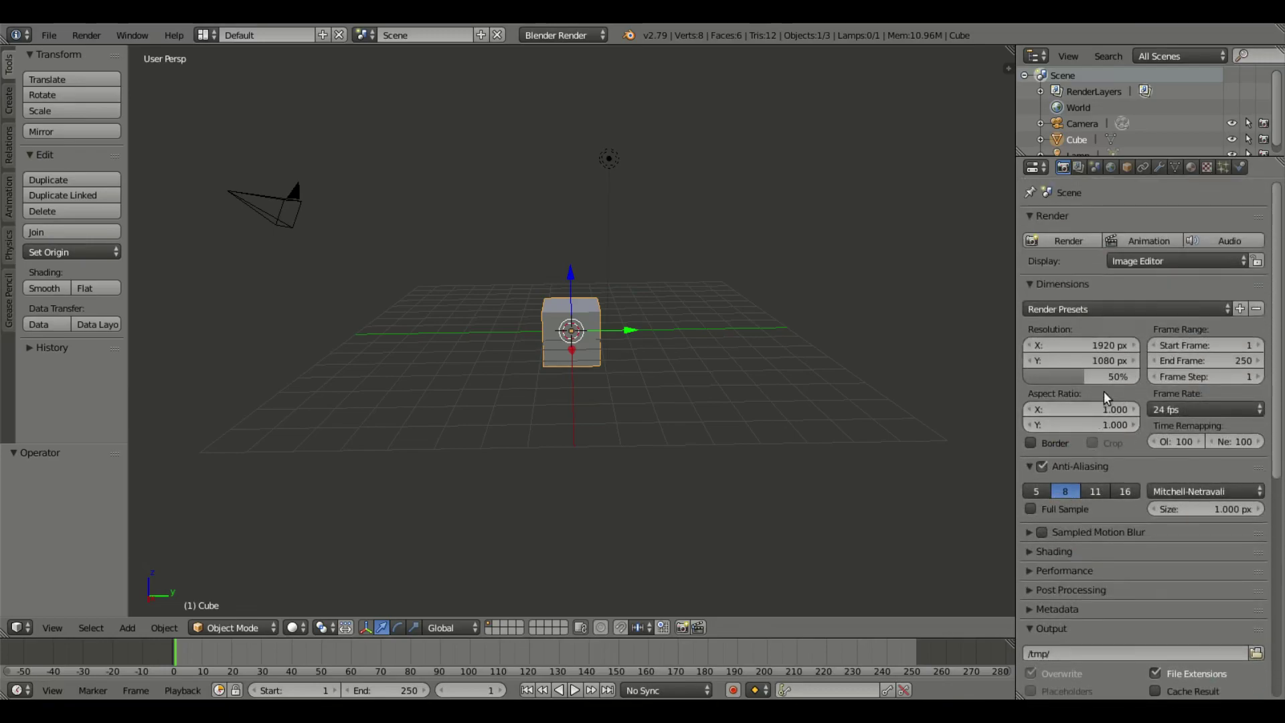
left_click(1192, 168)
left_click(1207, 167)
left_click(1223, 167)
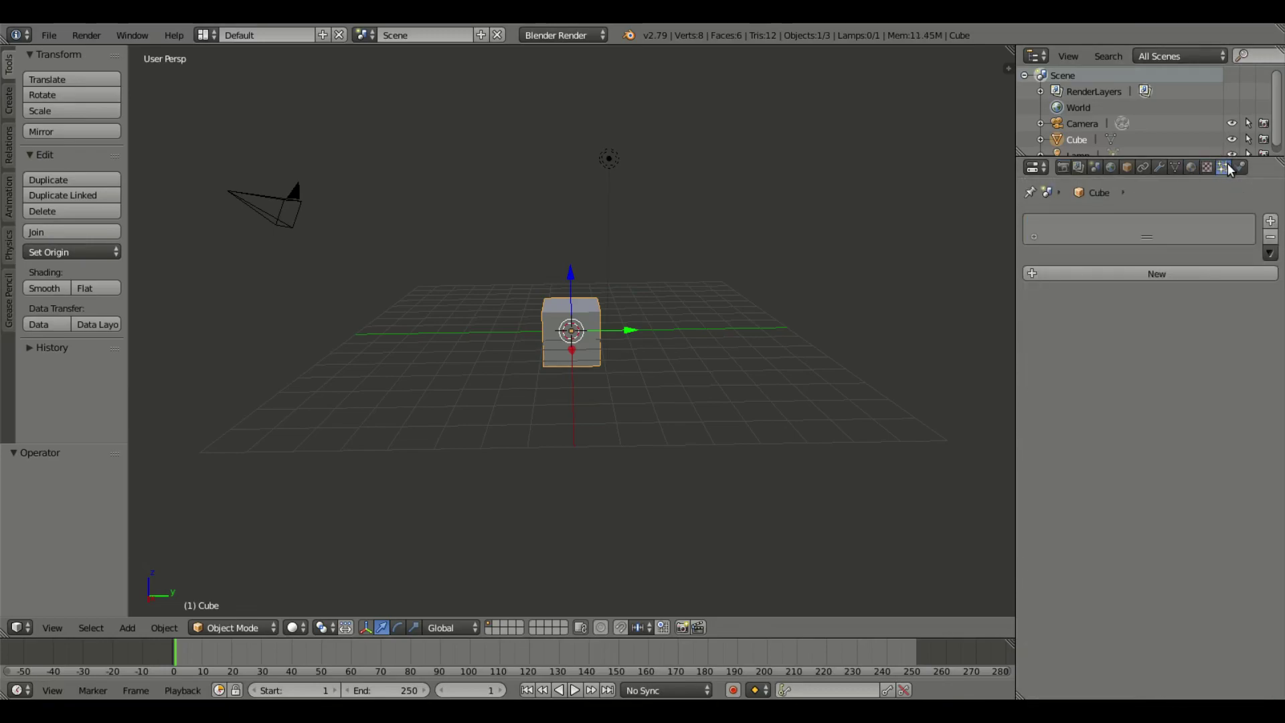
left_click(1238, 167)
left_click(1063, 167)
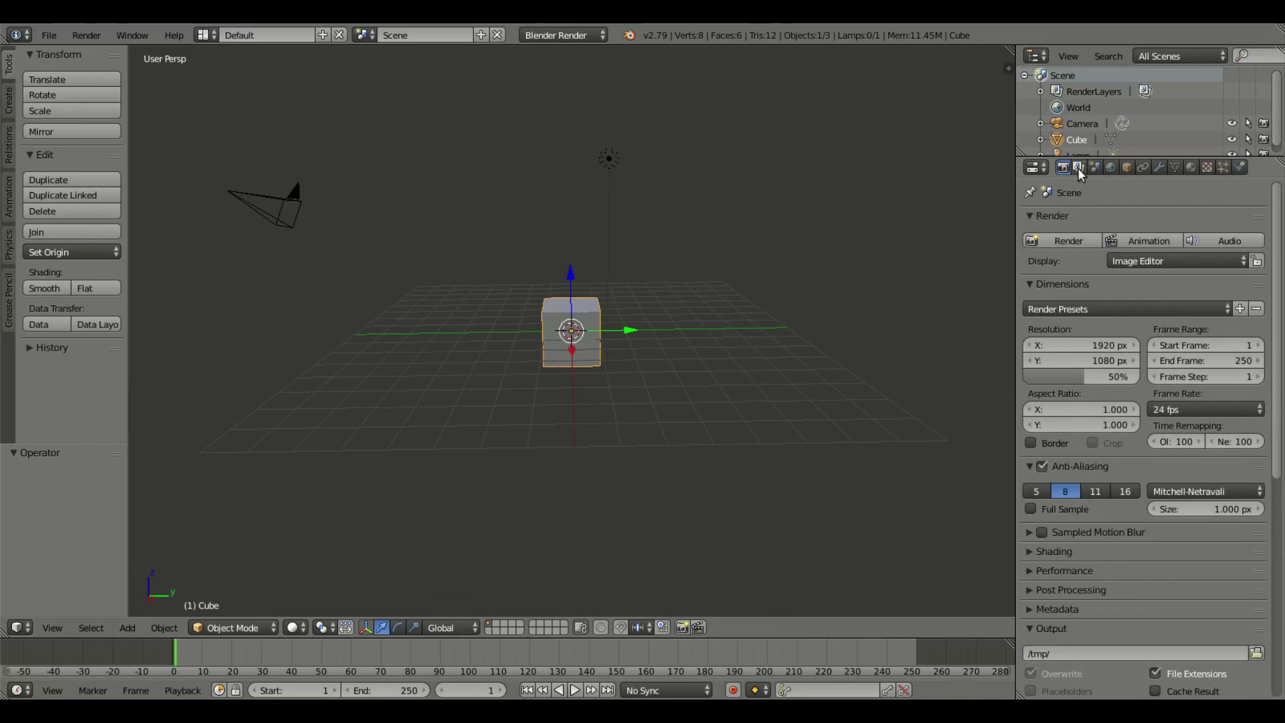
- Browse the tool shelf tabs, widen the shelf and return to the Tools tab
left_click(8, 99)
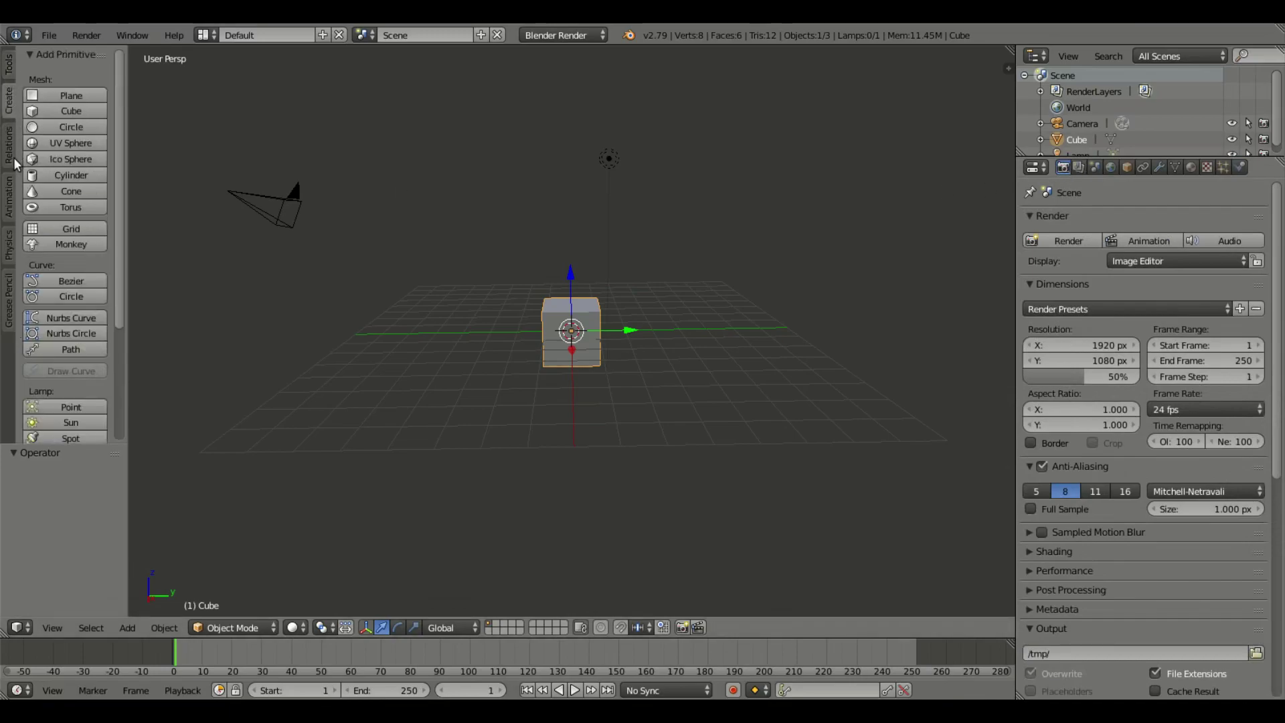
scroll(29, 154, "down", 5)
left_click(9, 153)
left_click(7, 198)
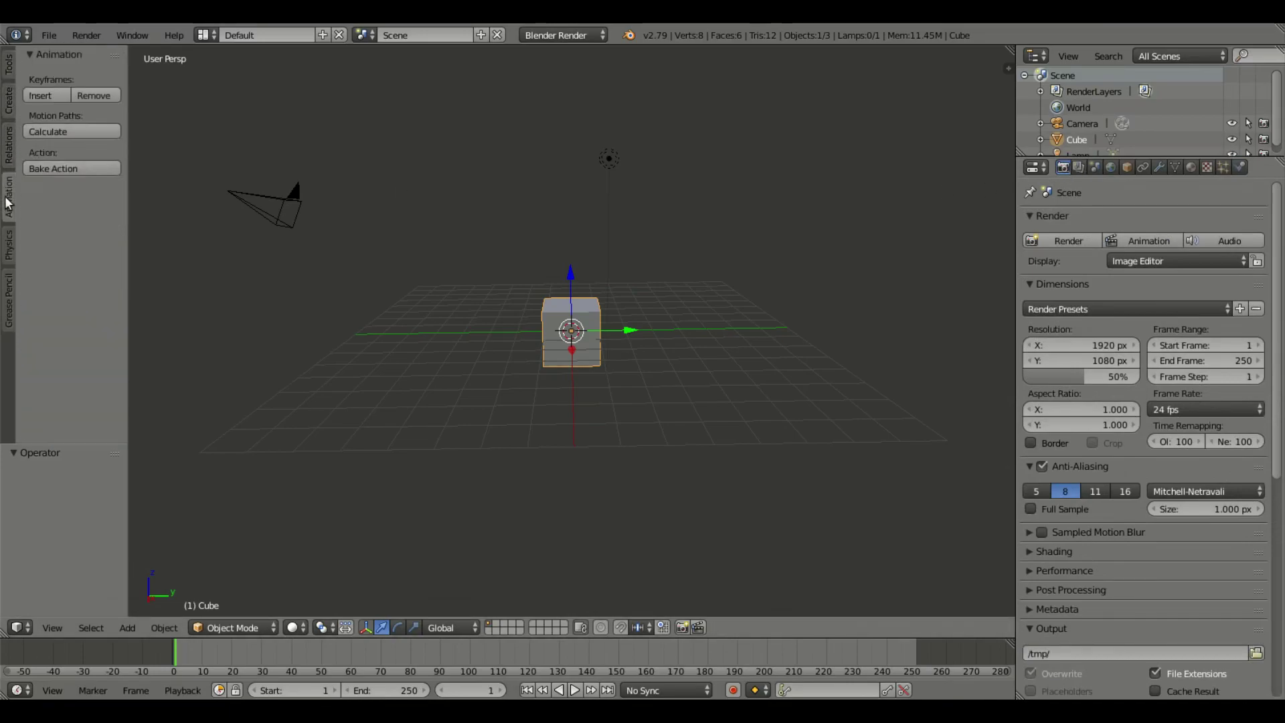
left_click(6, 242)
left_click(8, 300)
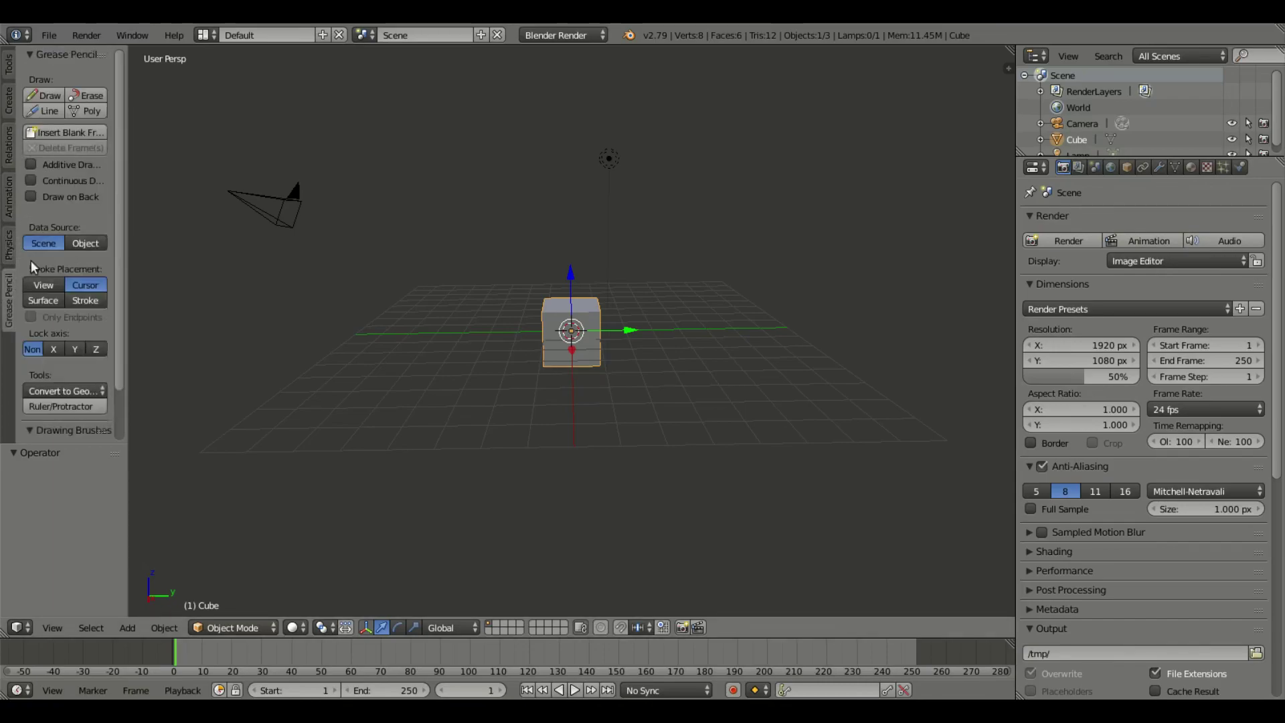
scroll(53, 256, "down", 2)
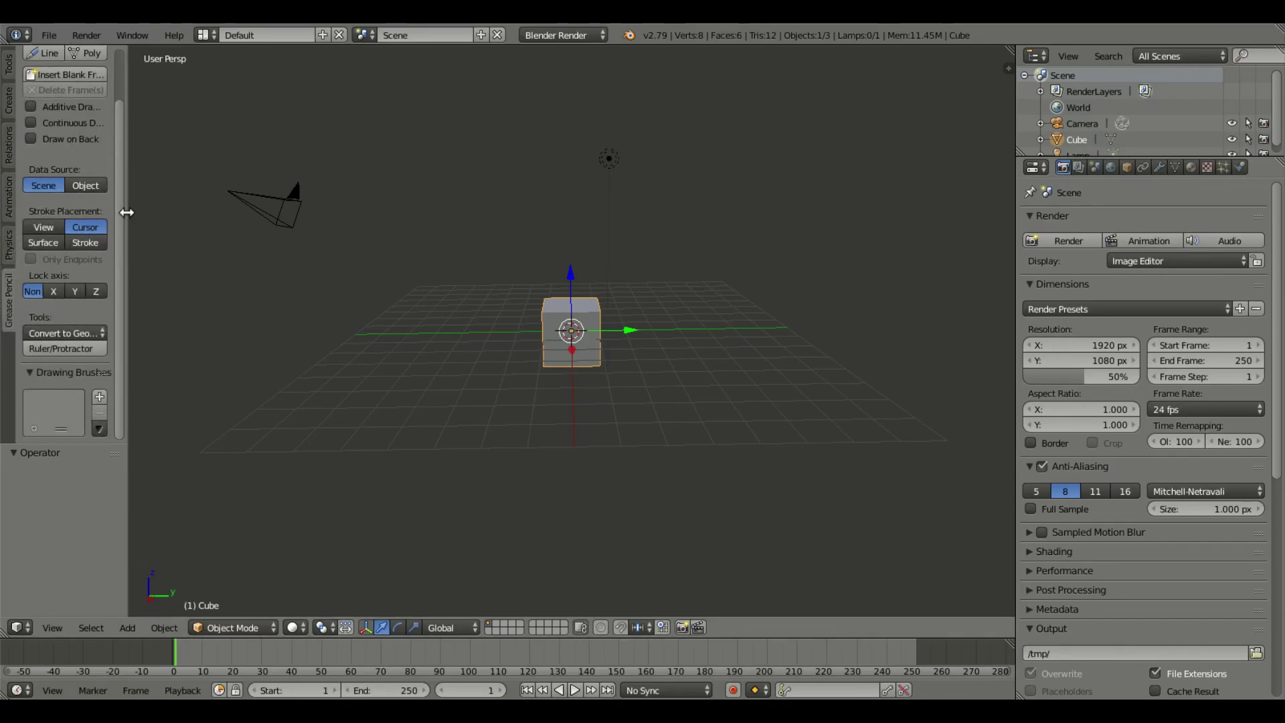
left_click_drag(126, 212, 164, 212)
left_click(15, 124)
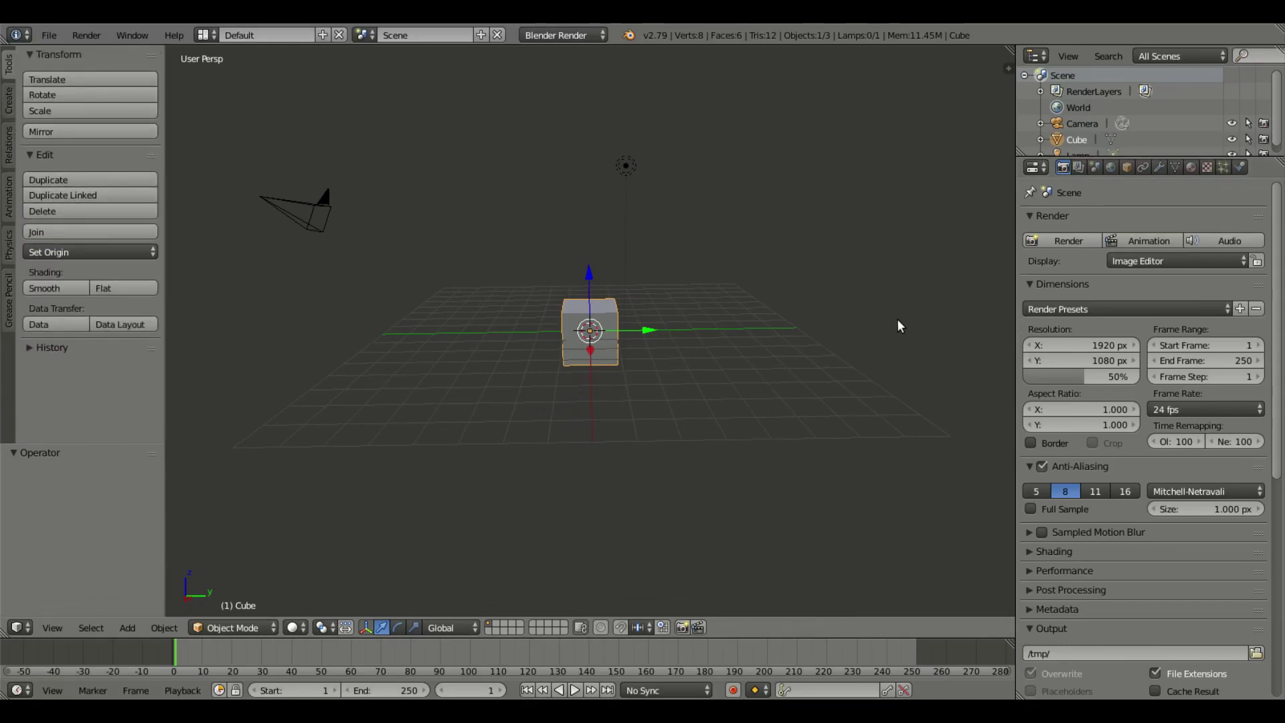
middle_click_drag(897, 320, 735, 468)
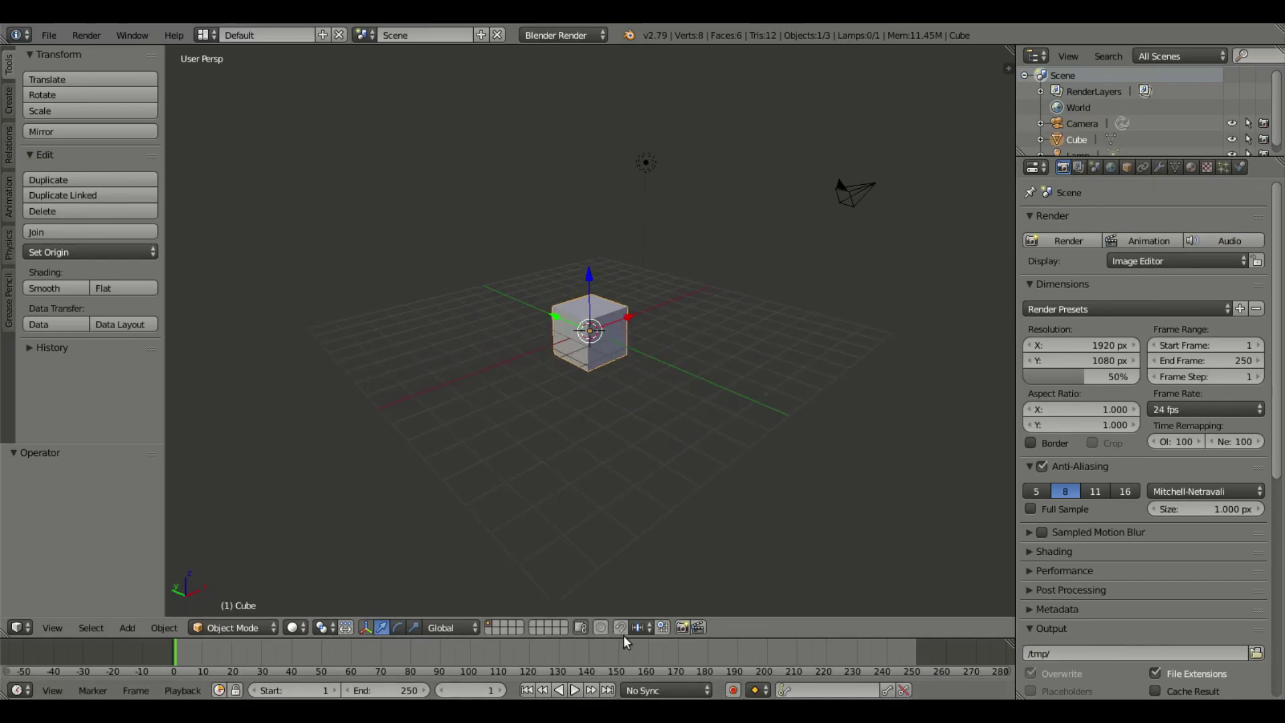
- Shrink the timeline, enable Use Nodes for the cube's material in the Node Editor, then return to 3D View
left_click_drag(625, 636, 648, 611)
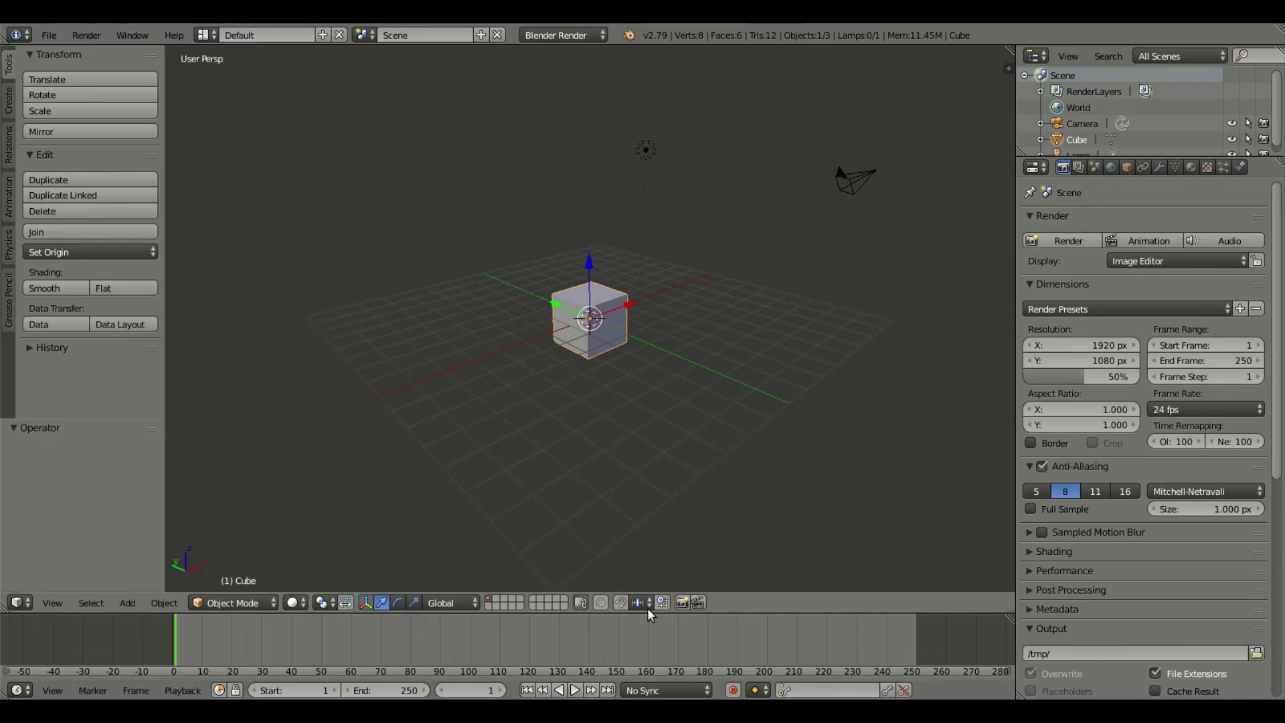
left_click(18, 602)
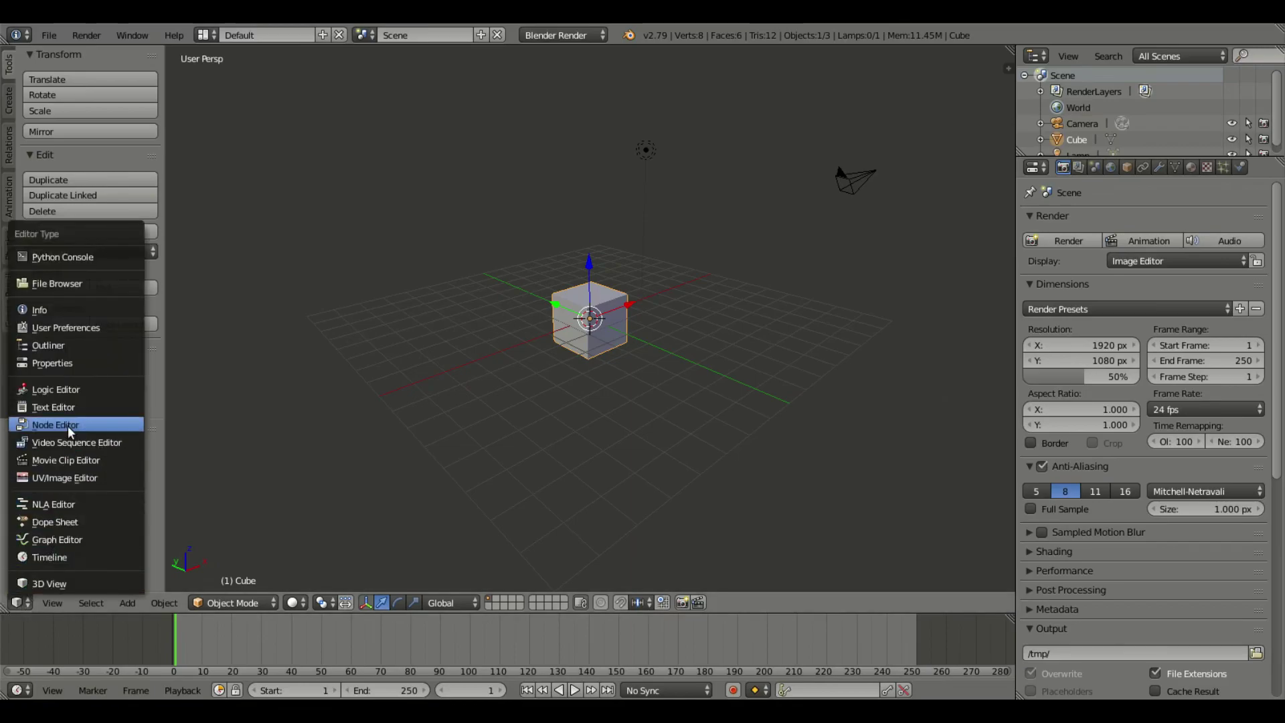
left_click(94, 425)
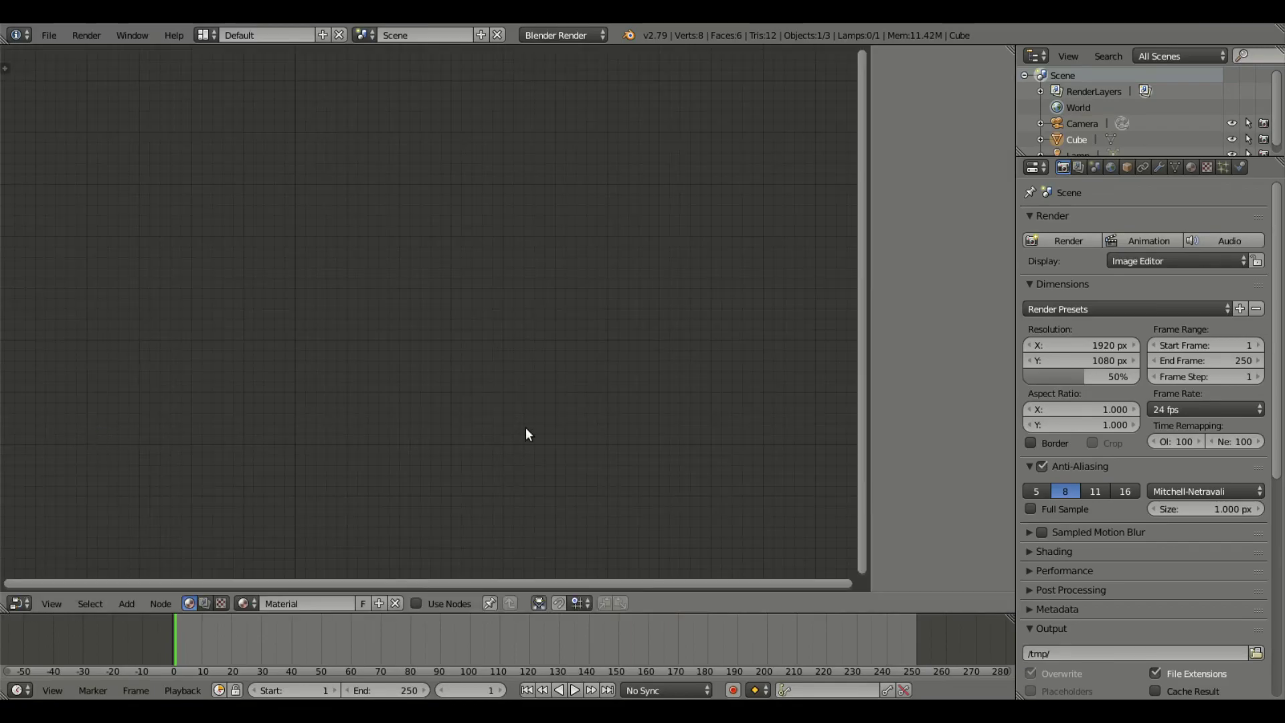
left_click(444, 603)
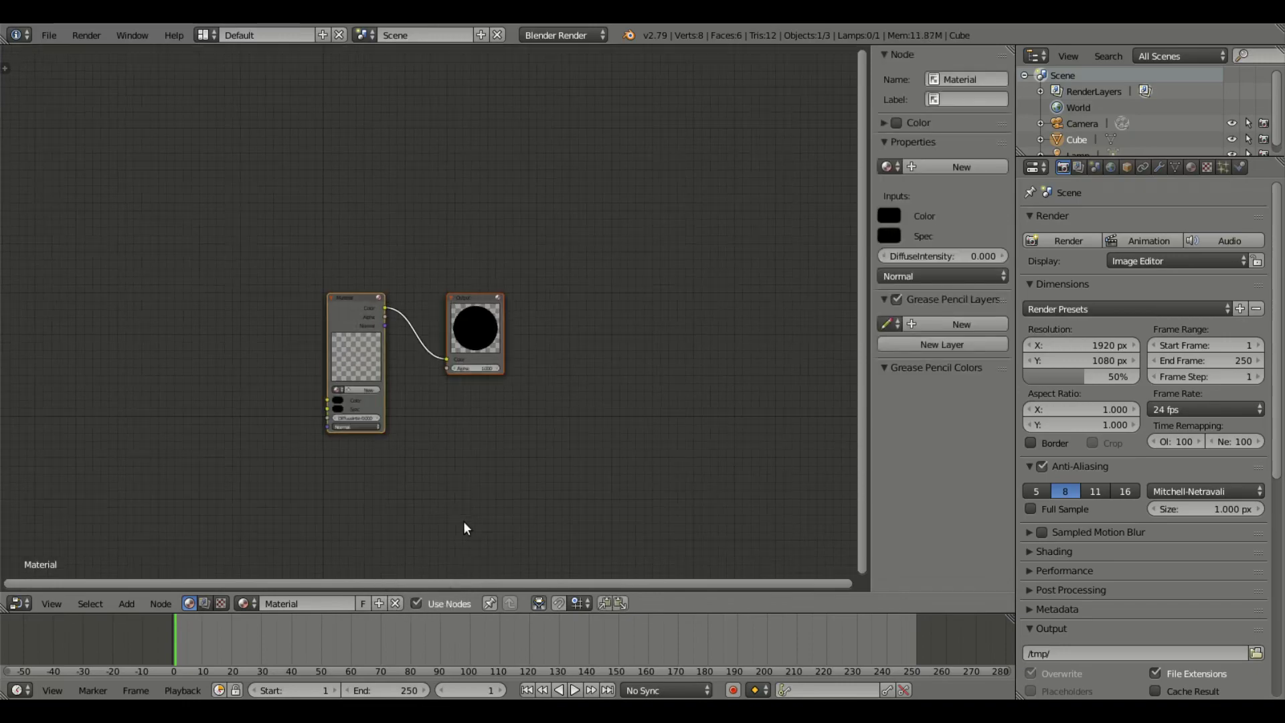
middle_click_drag(463, 521, 339, 523)
left_click(18, 603)
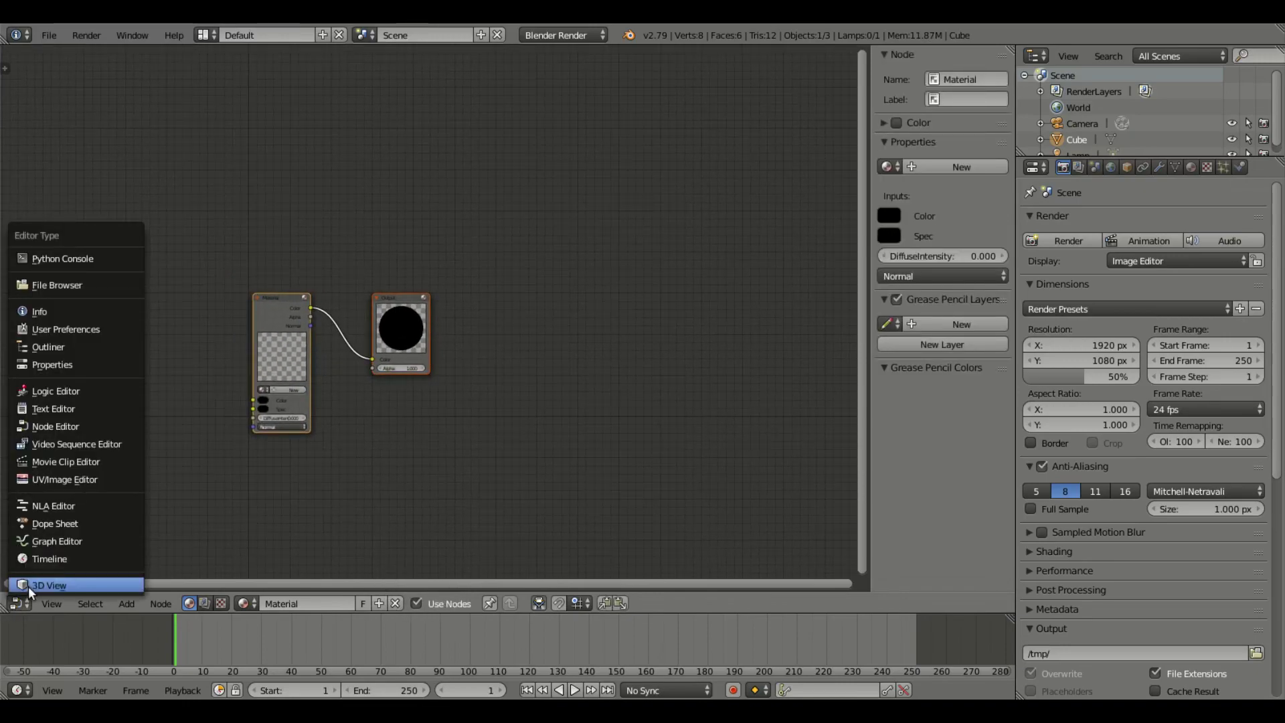
left_click(28, 586)
middle_click_drag(550, 416, 509, 368)
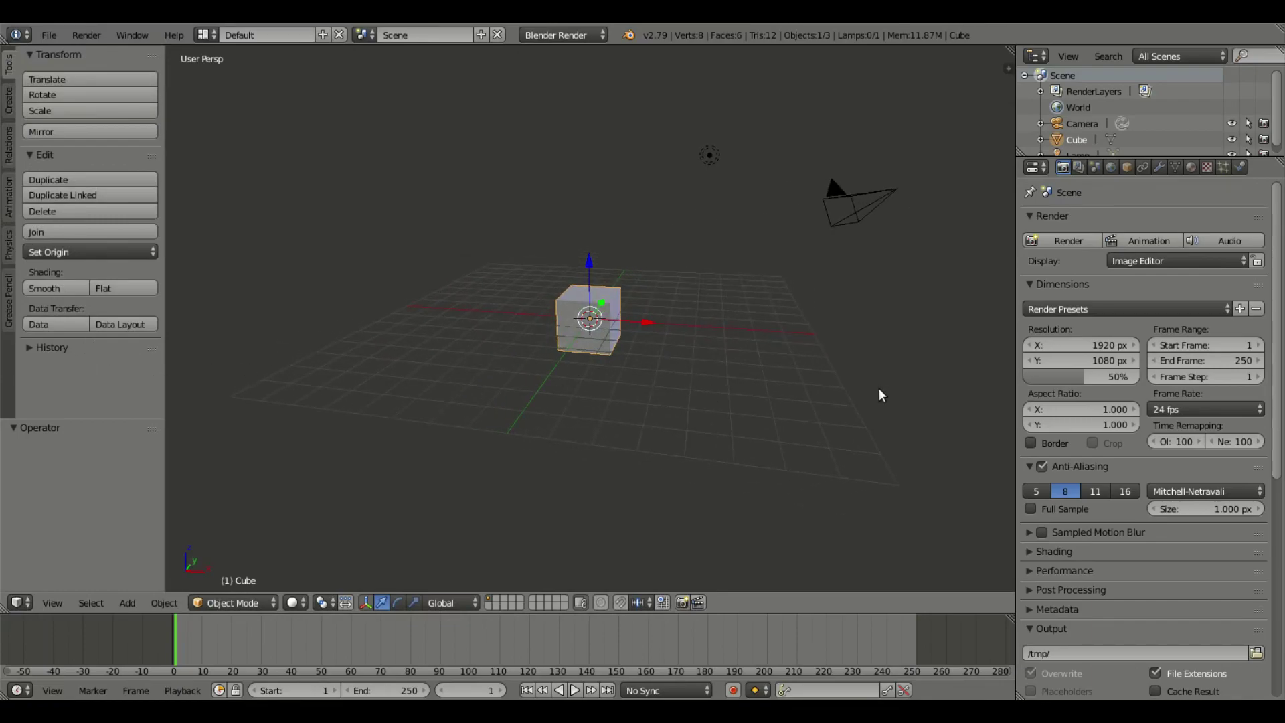
- Keep FFmpeg video output, set the container to Quicktime and the codec to FFmpeg video codec #1
middle_click_drag(879, 390, 864, 413)
scroll(1172, 435, "down", 8)
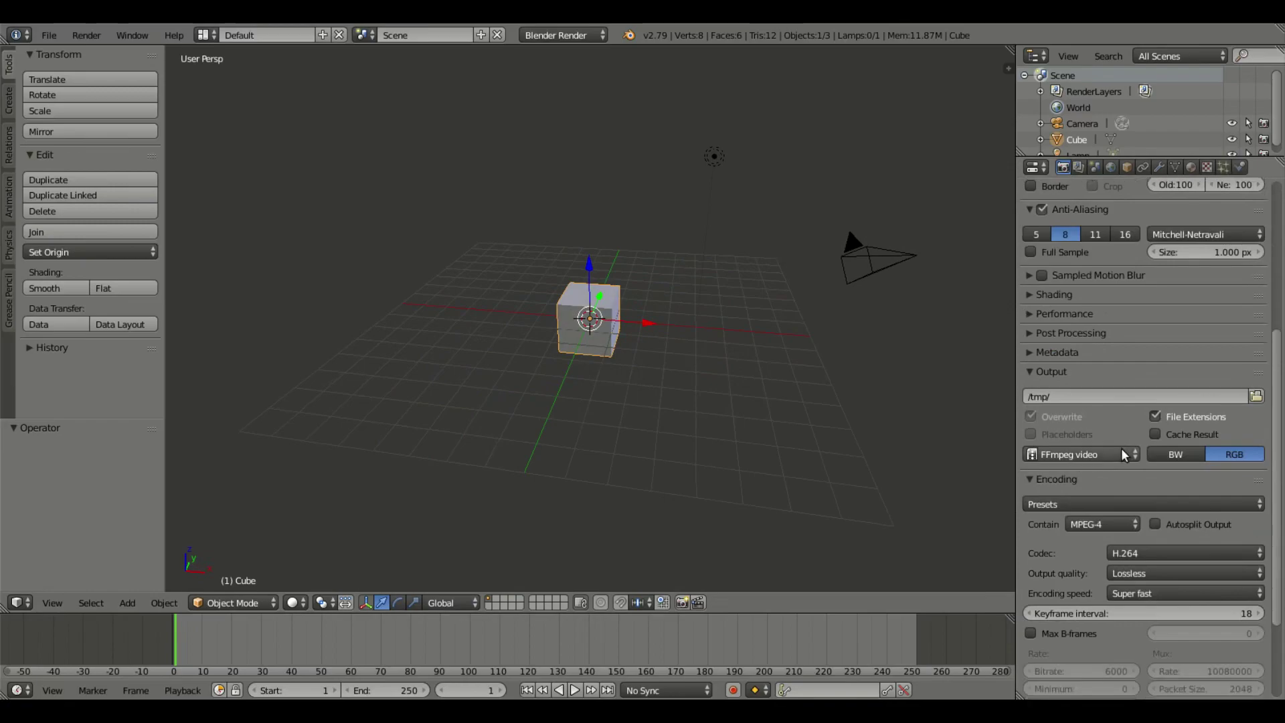
scroll(1181, 447, "down", 5)
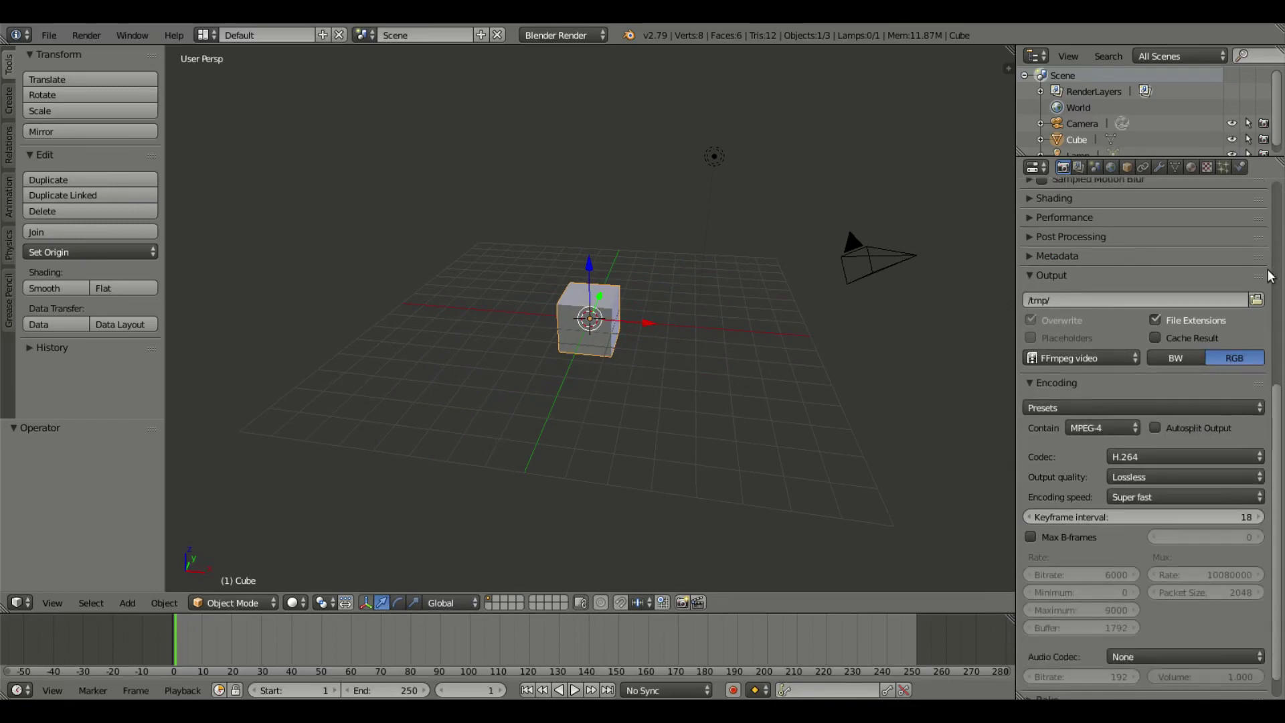
scroll(1168, 422, "down", 1)
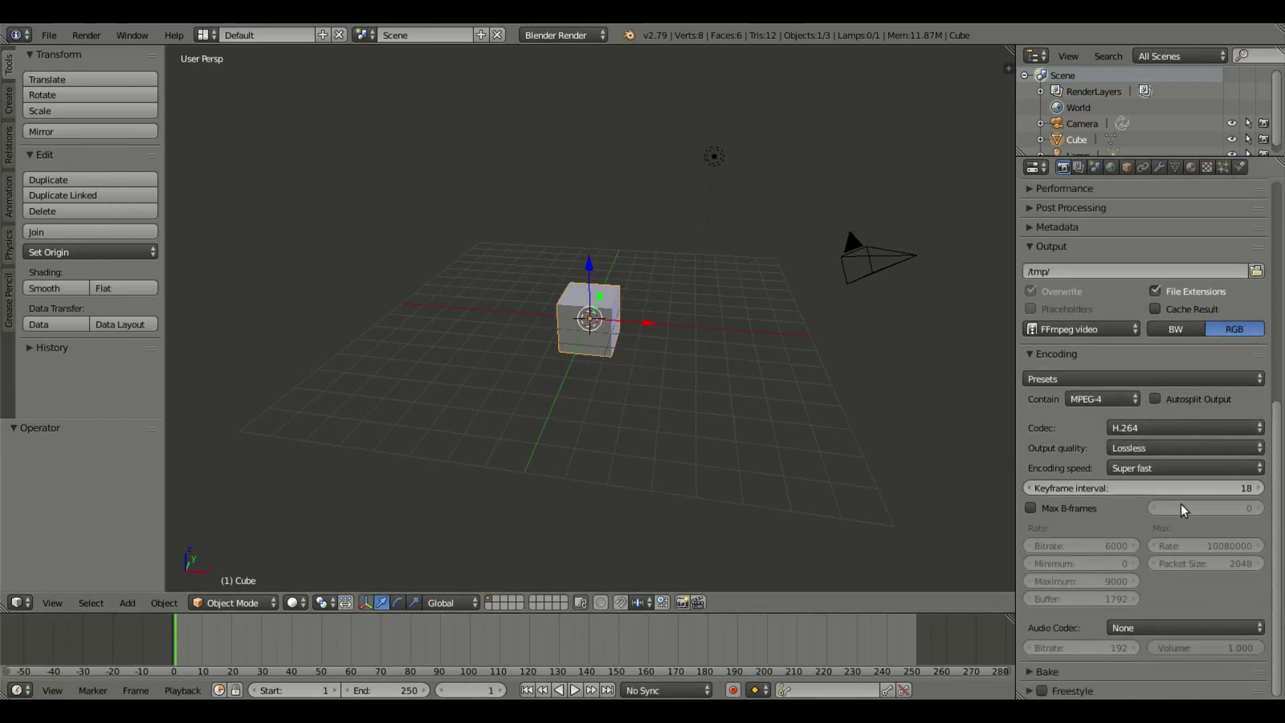
left_click(1098, 330)
left_click(1073, 334)
left_click(1114, 394)
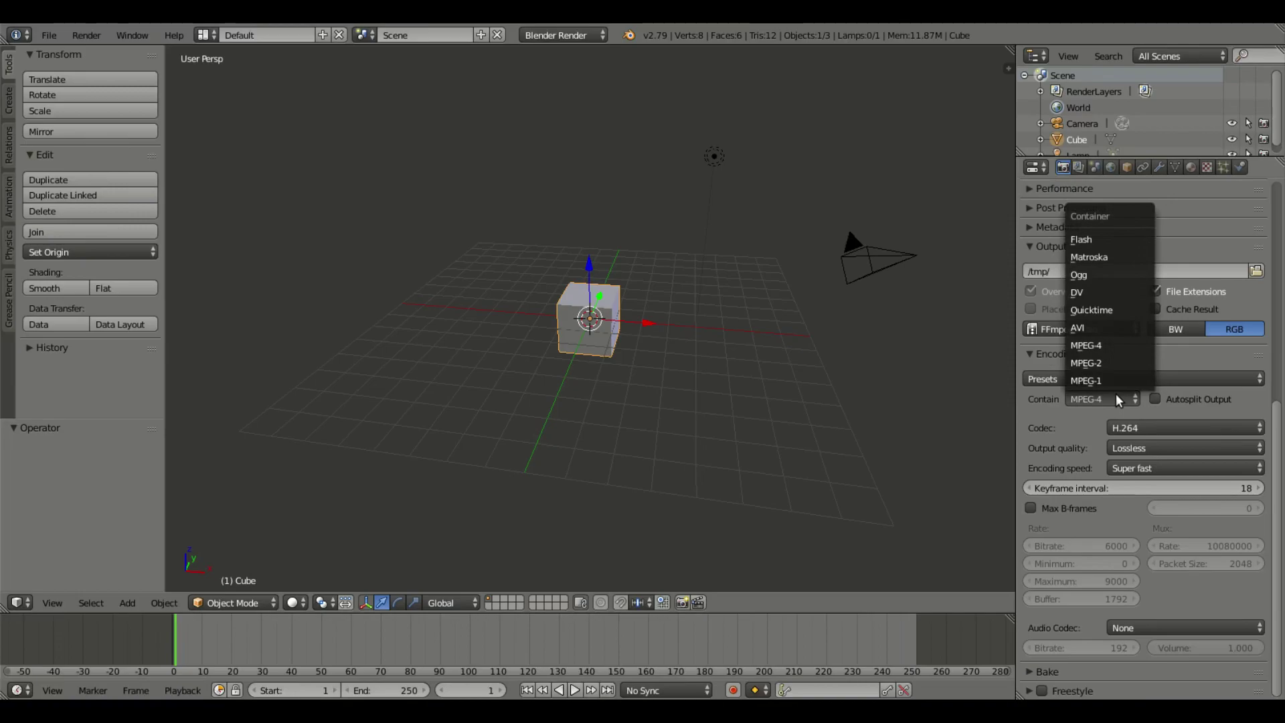
left_click(1114, 308)
left_click(1171, 429)
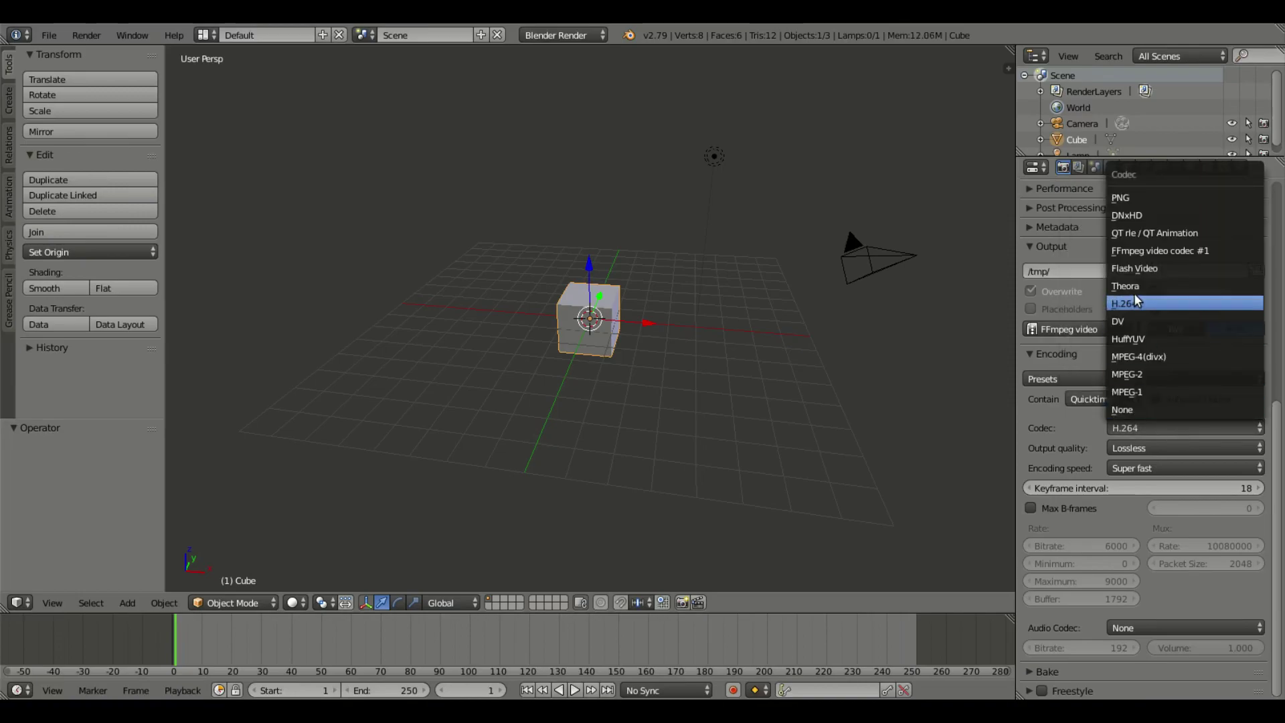
left_click(1165, 250)
left_click(1124, 449)
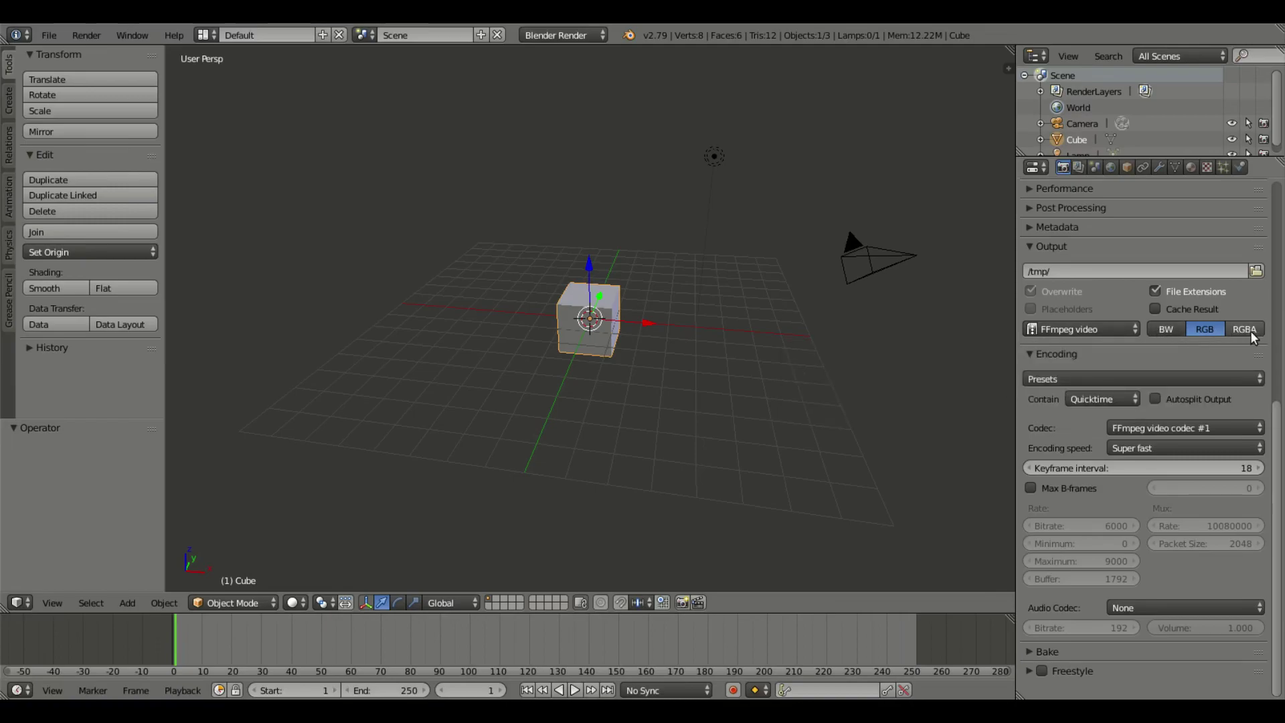
- Look through the scene camera and render a test still image
middle_click_drag(917, 317, 871, 311)
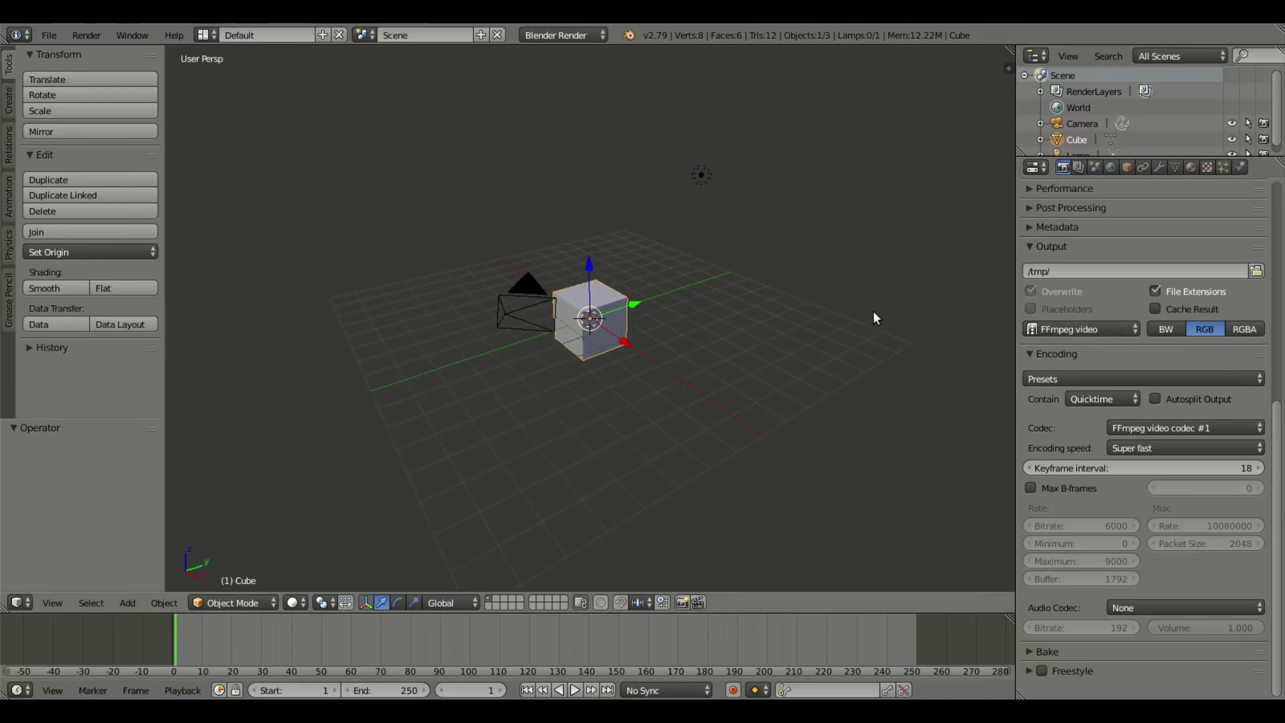
key("KP_0")
left_click(86, 35)
left_click(97, 52)
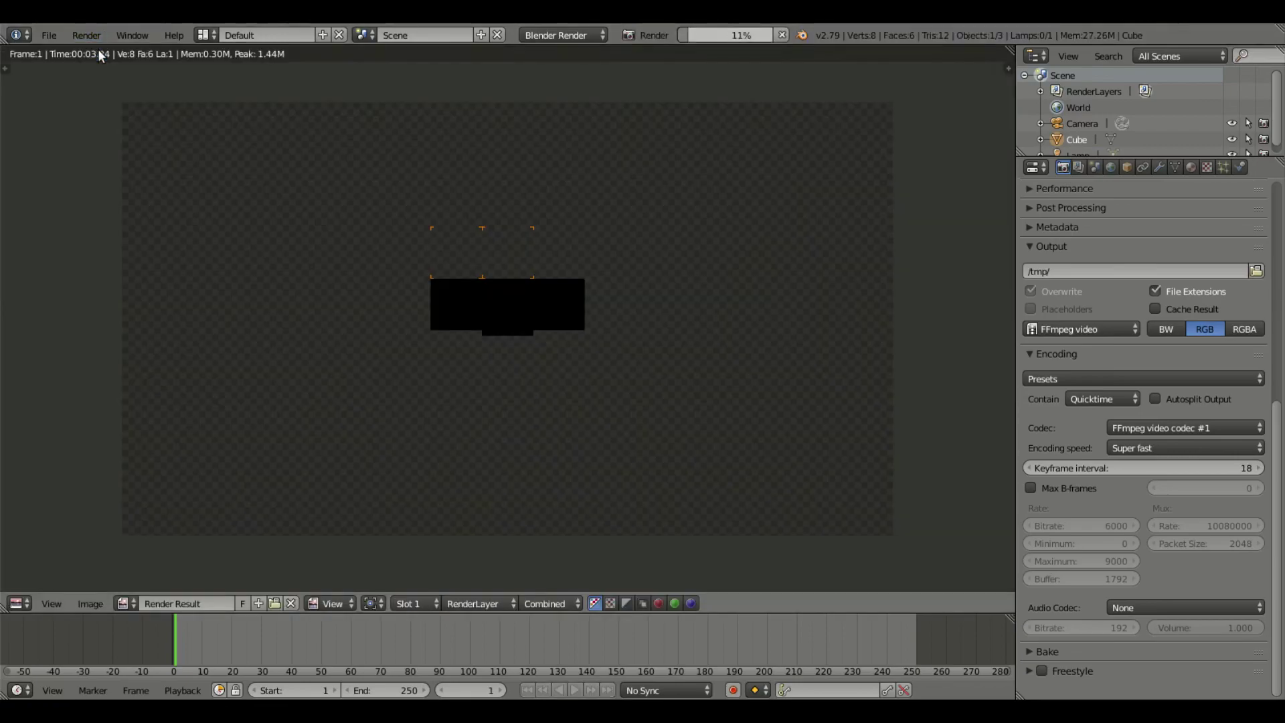
key("Escape")
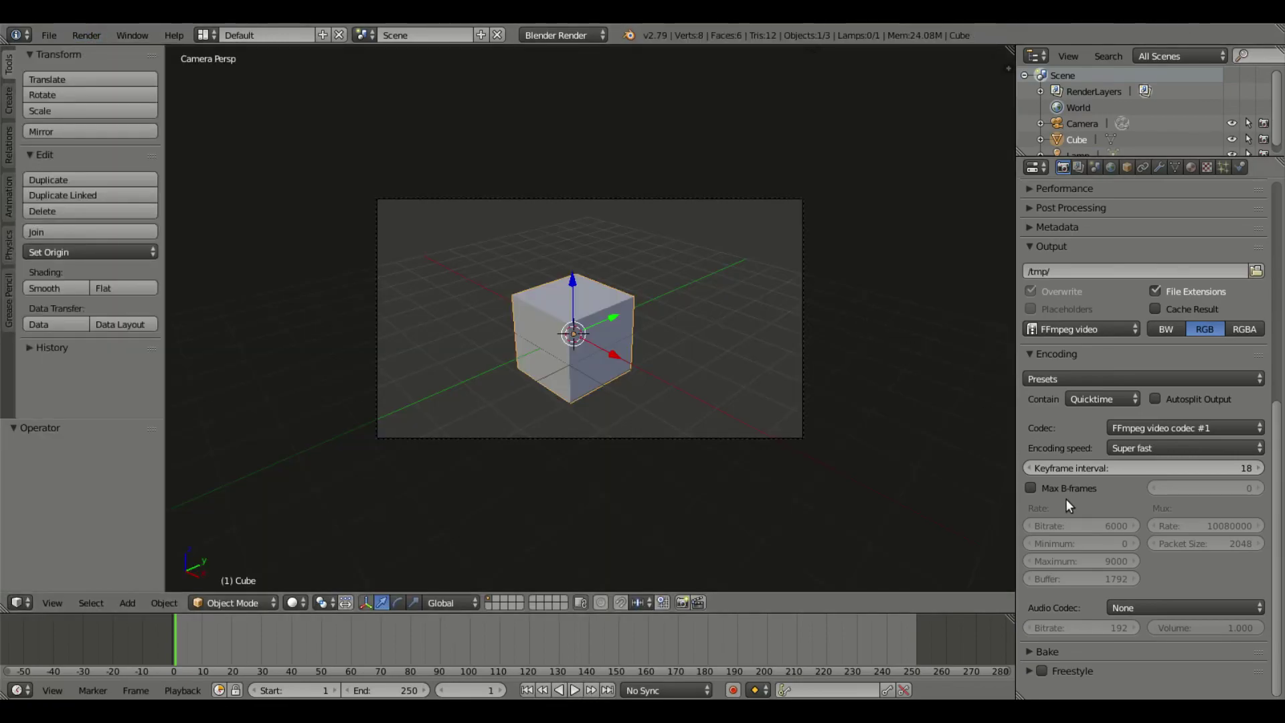
- Collapse the Output and Encoding panels and set the Shading alpha mode to Transparent
scroll(1048, 306, "up", 4)
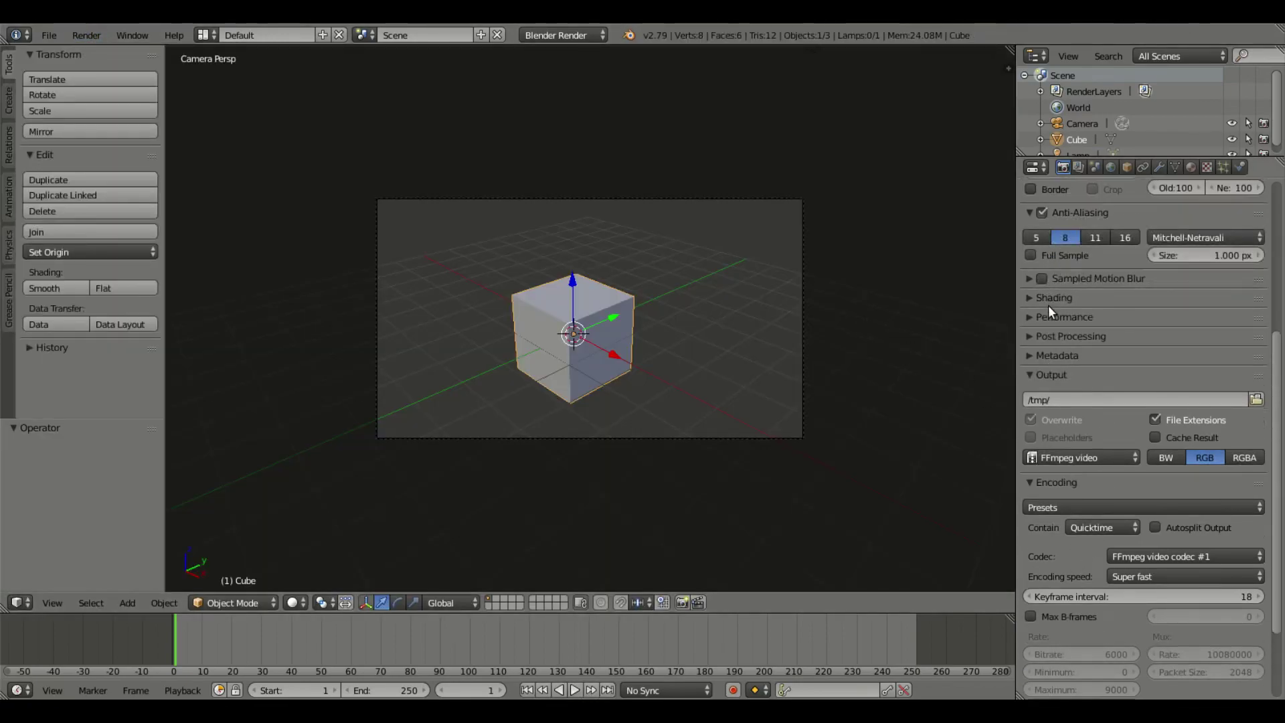
scroll(1049, 307, "up", 1)
left_click(1053, 347)
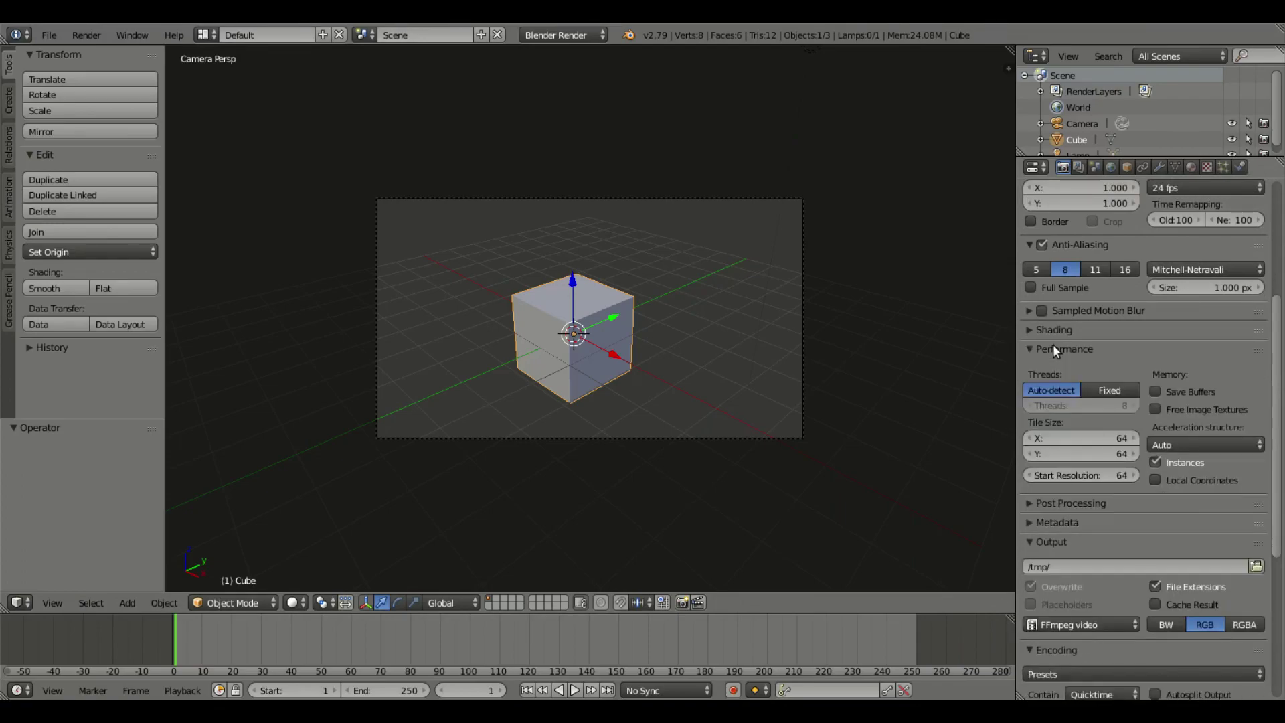
left_click(1054, 347)
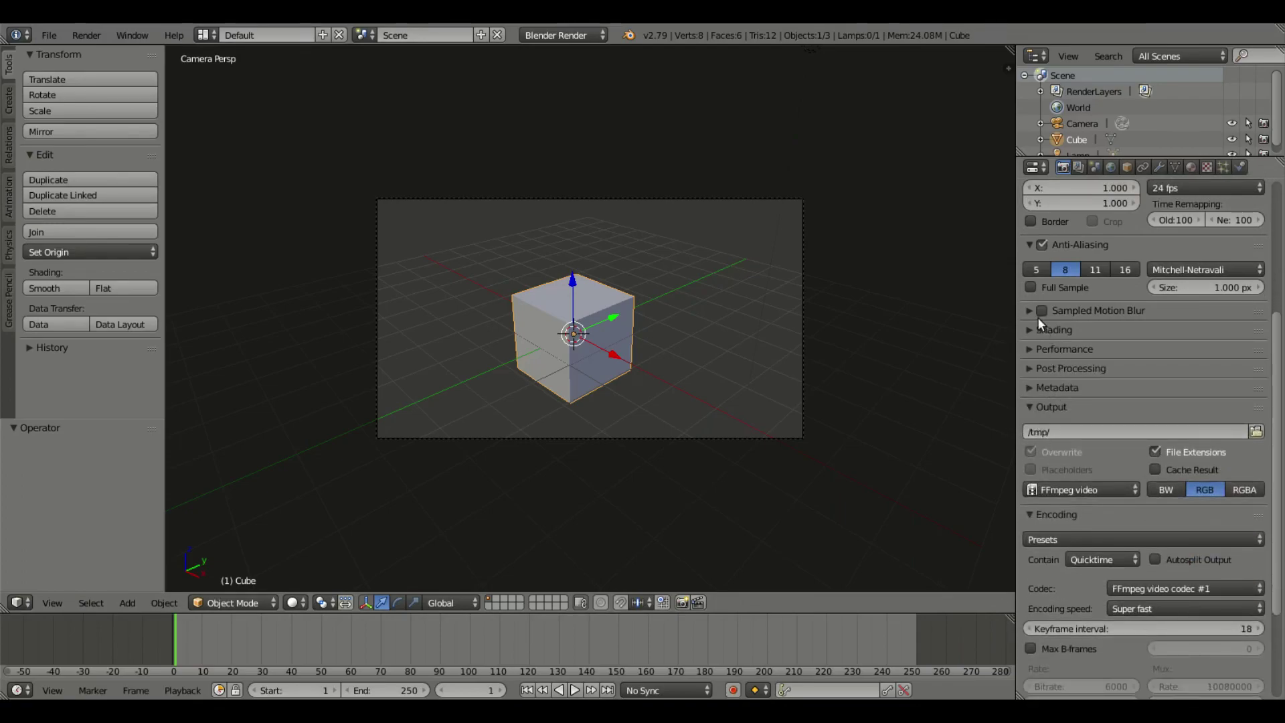
scroll(1037, 321, "up", 4)
scroll(1040, 396, "down", 9)
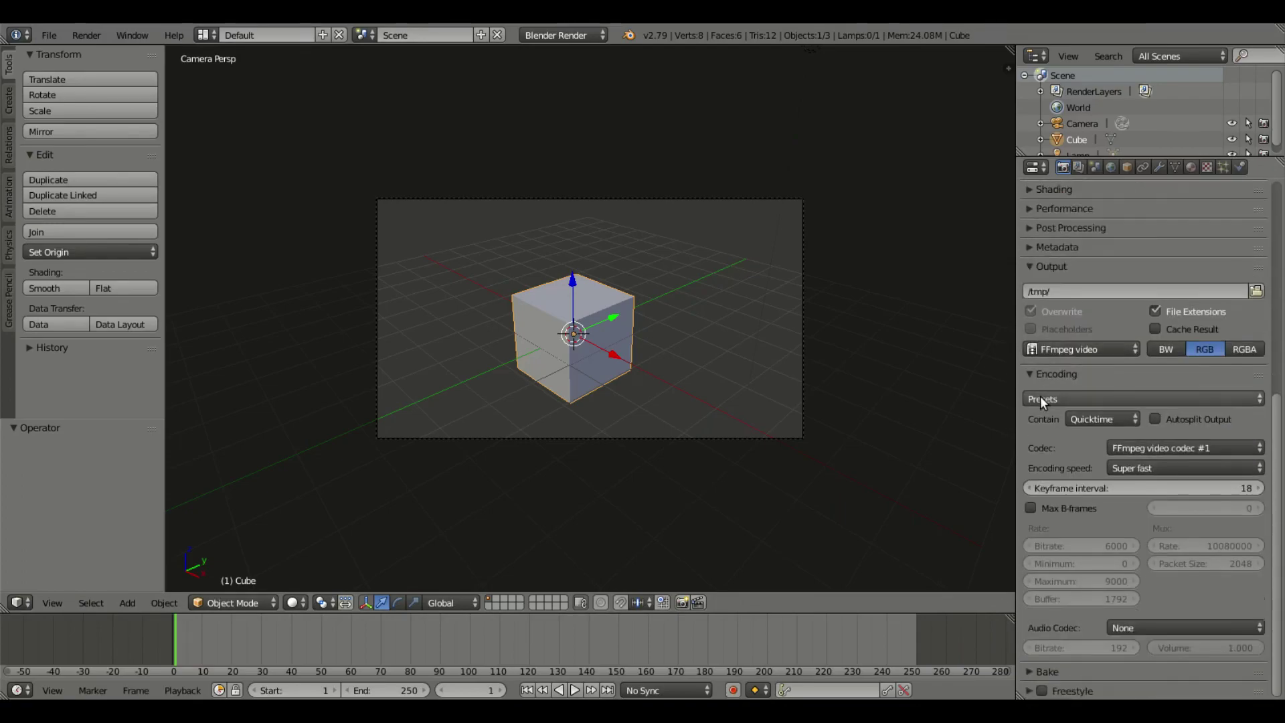
left_click(1057, 271)
left_click(1043, 285)
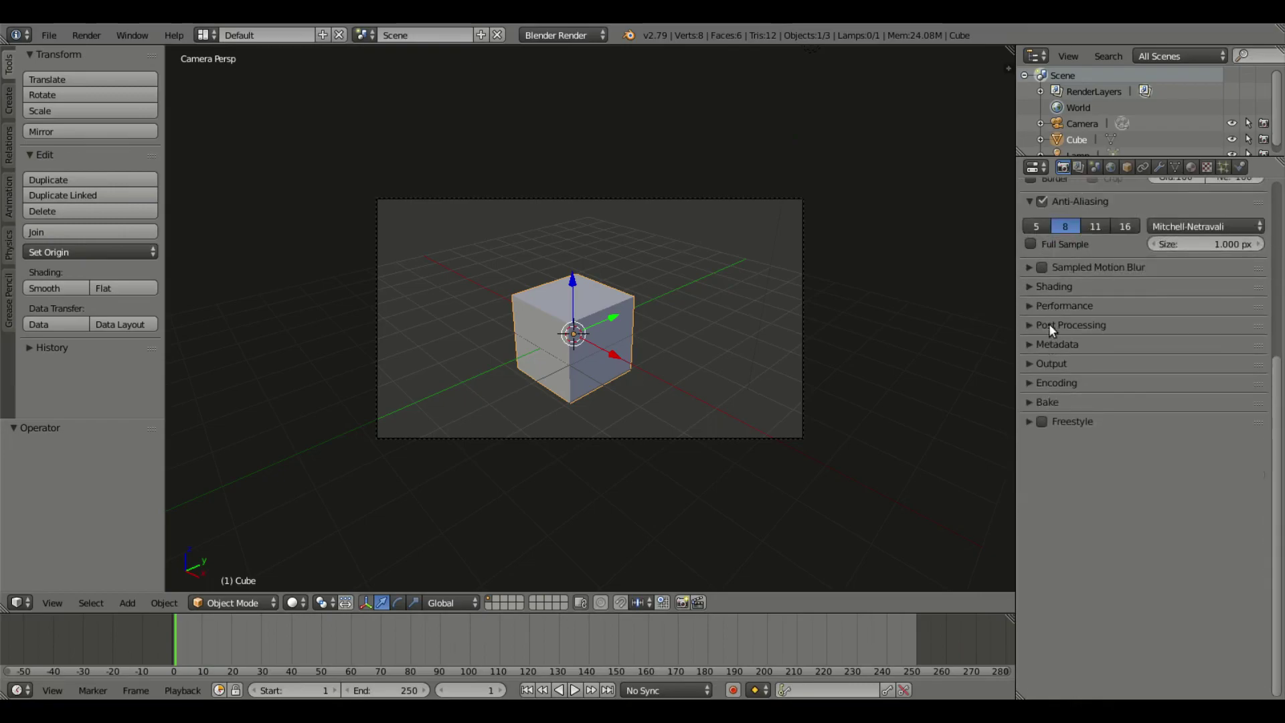
left_click(1044, 288)
left_click(1219, 323)
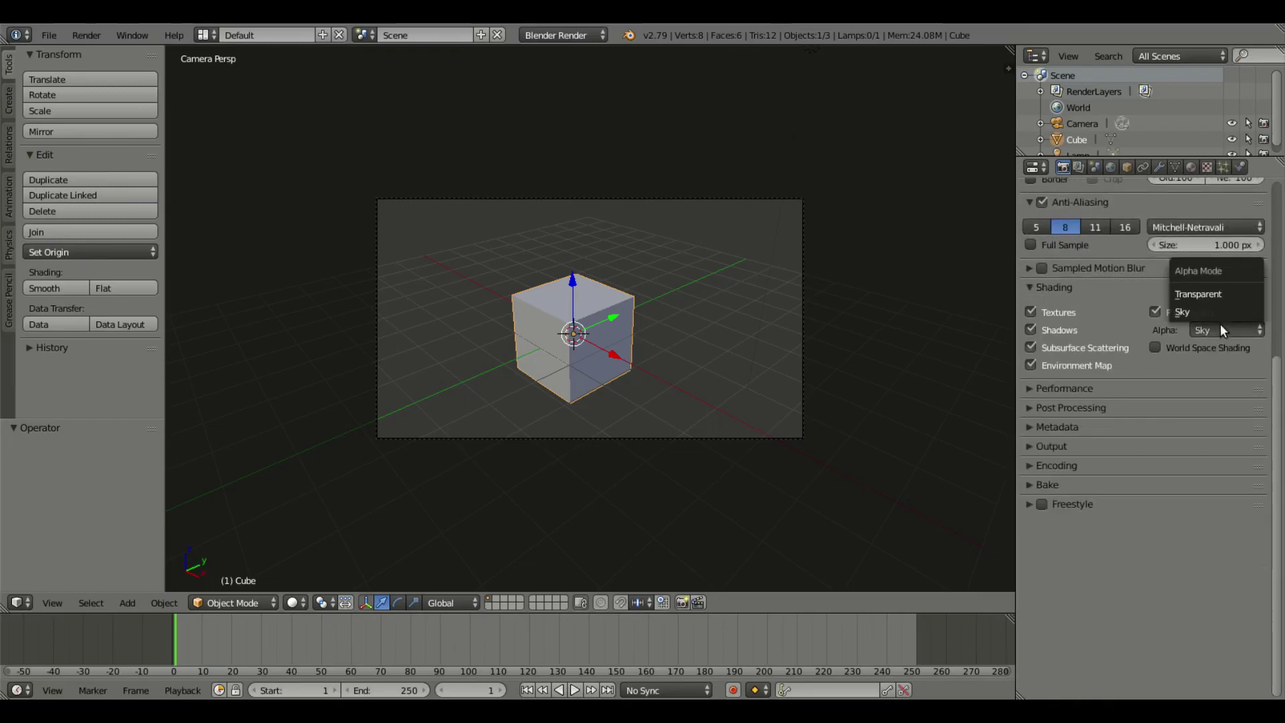
left_click(1211, 295)
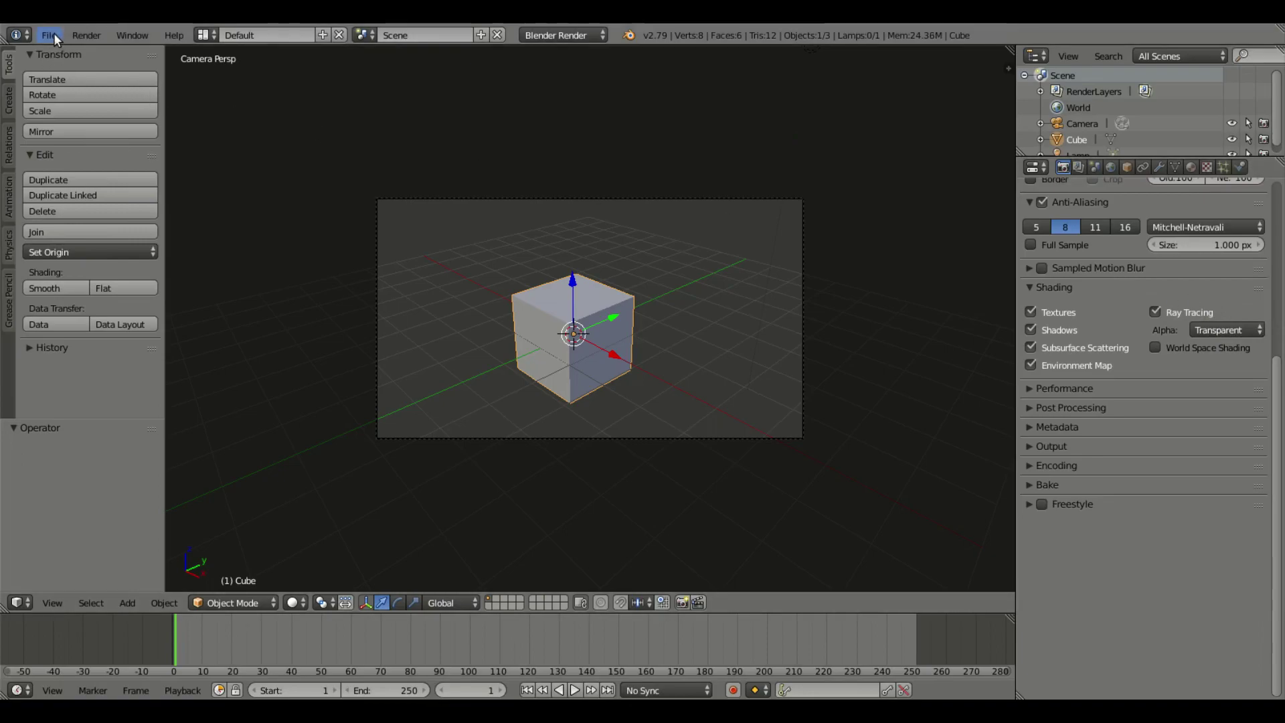
- Render another test image to check the transparent background
left_click(87, 35)
left_click(117, 51)
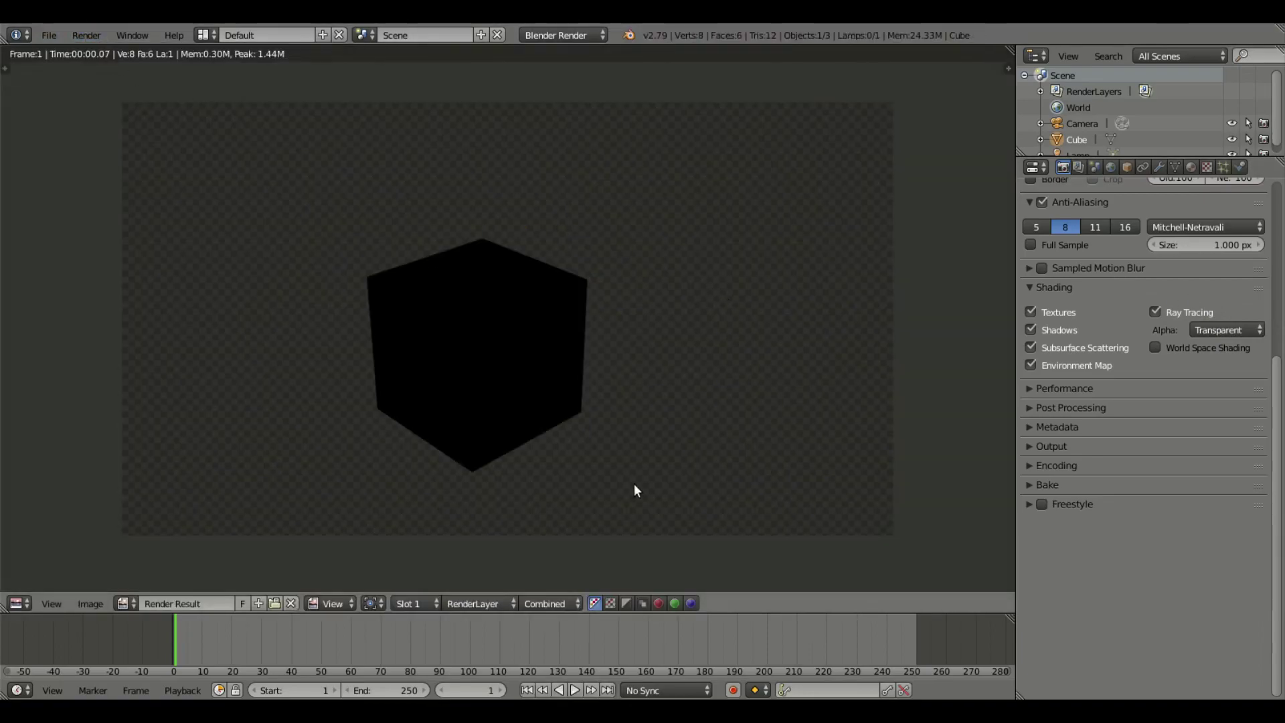
key("Escape")
- Switch the engine to Cycles Render, enable Film Transparent and render a test image
left_click(565, 36)
left_click(570, 88)
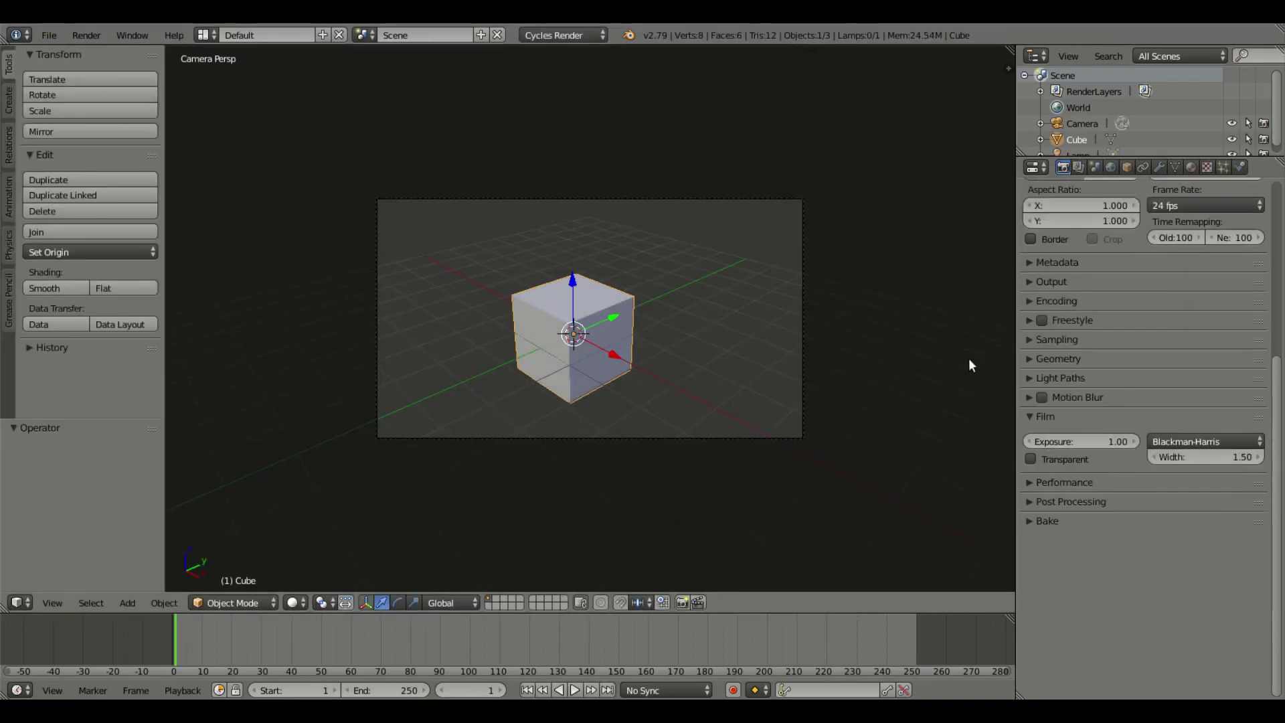
left_click(1030, 459)
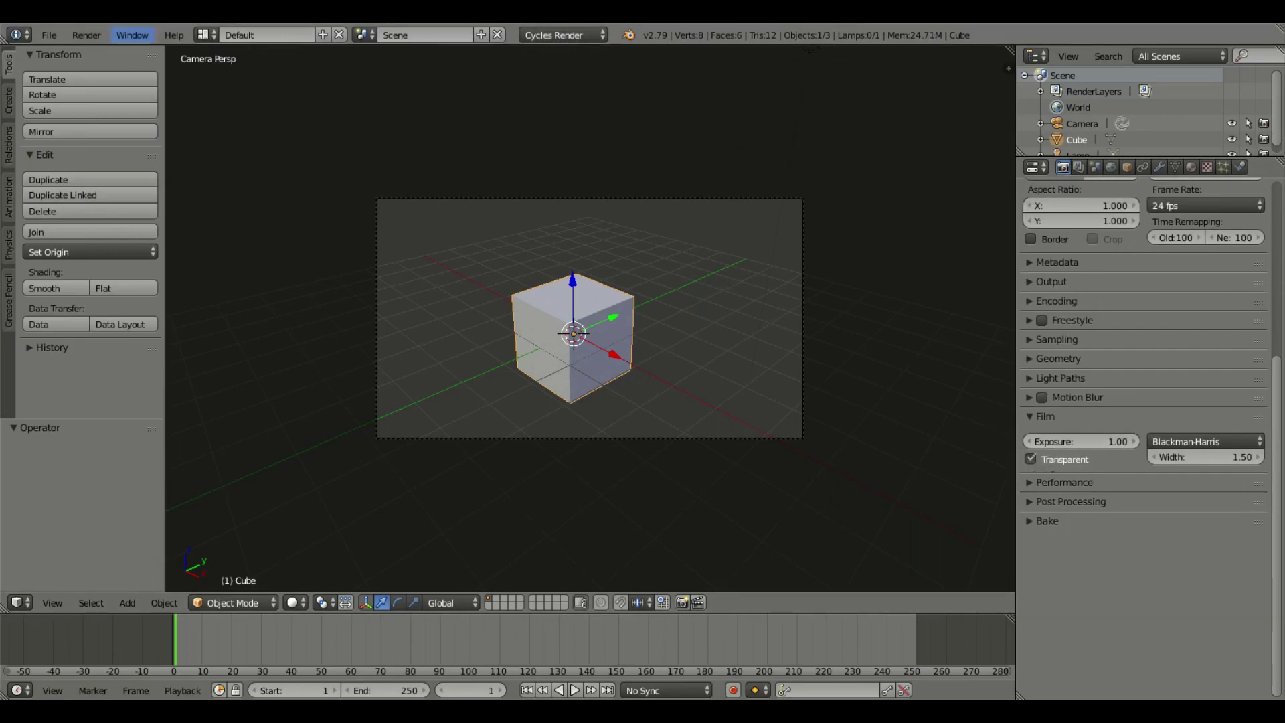
left_click(86, 35)
left_click(99, 55)
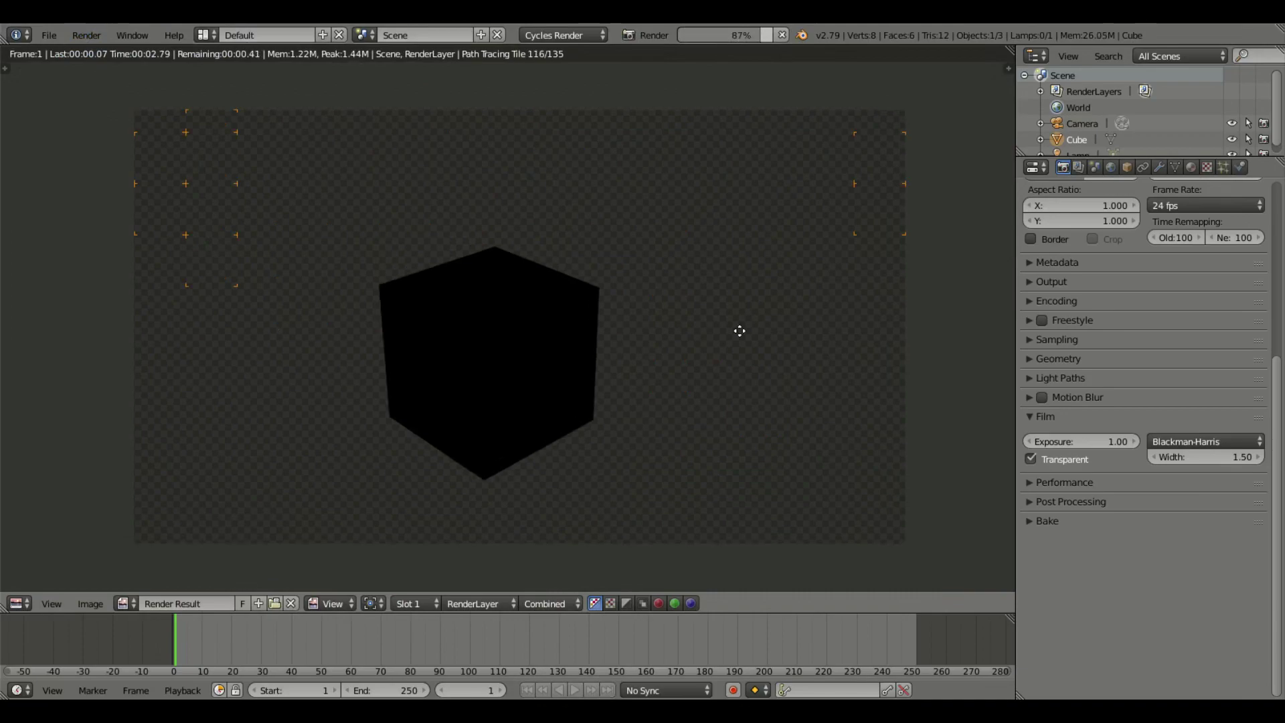
key("Escape")
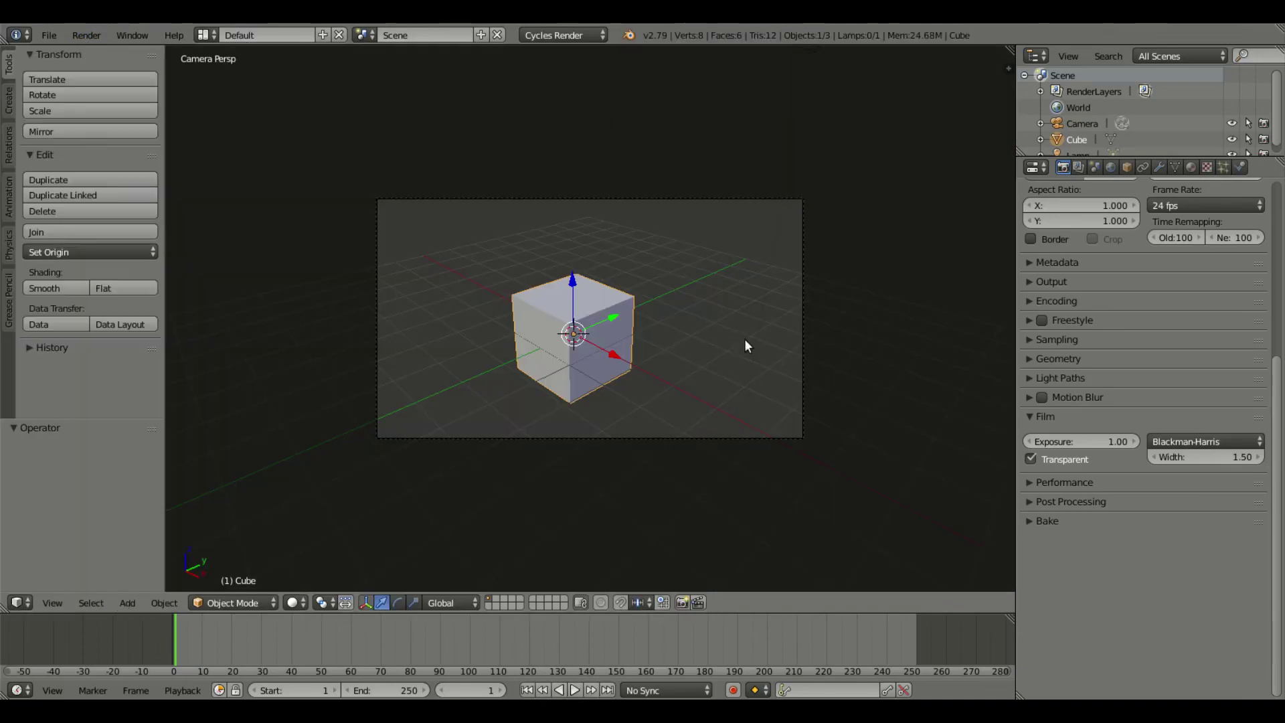
- Switch the render engine back to Blender Render and briefly check the Post Processing panel
left_click(527, 36)
left_click(533, 48)
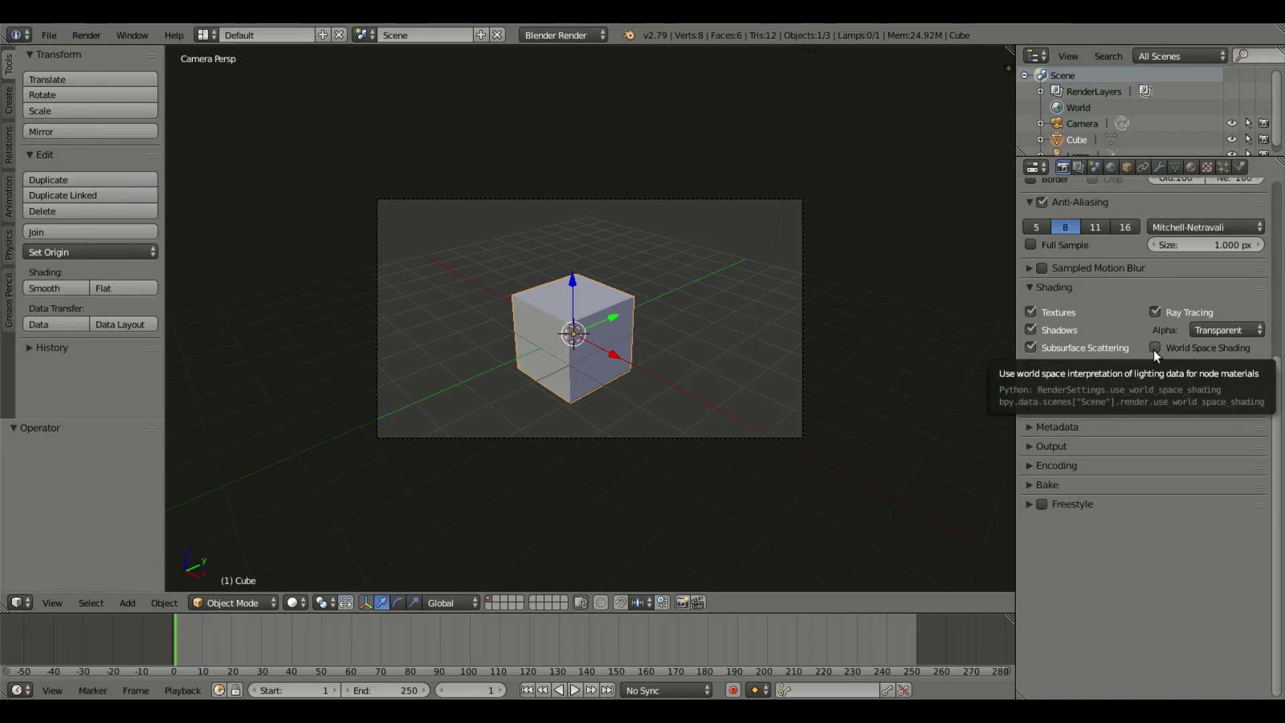
scroll(1153, 350, "up", 7)
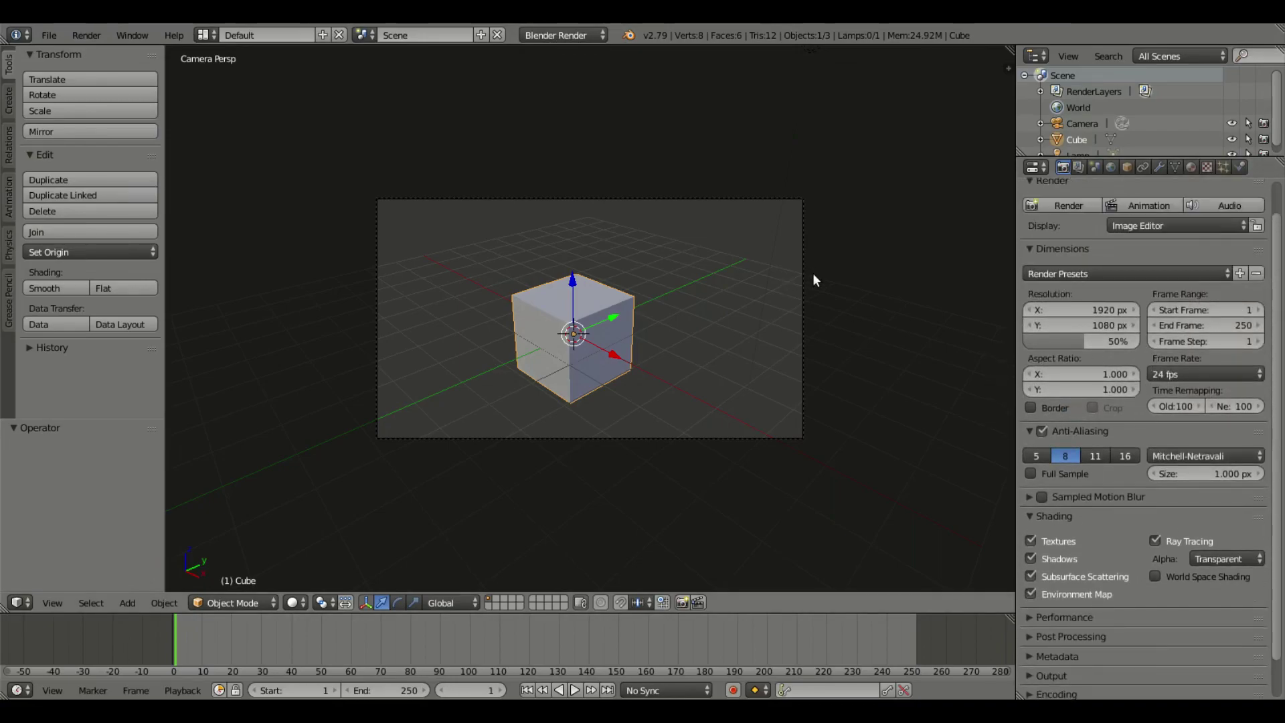
scroll(1090, 482, "down", 2)
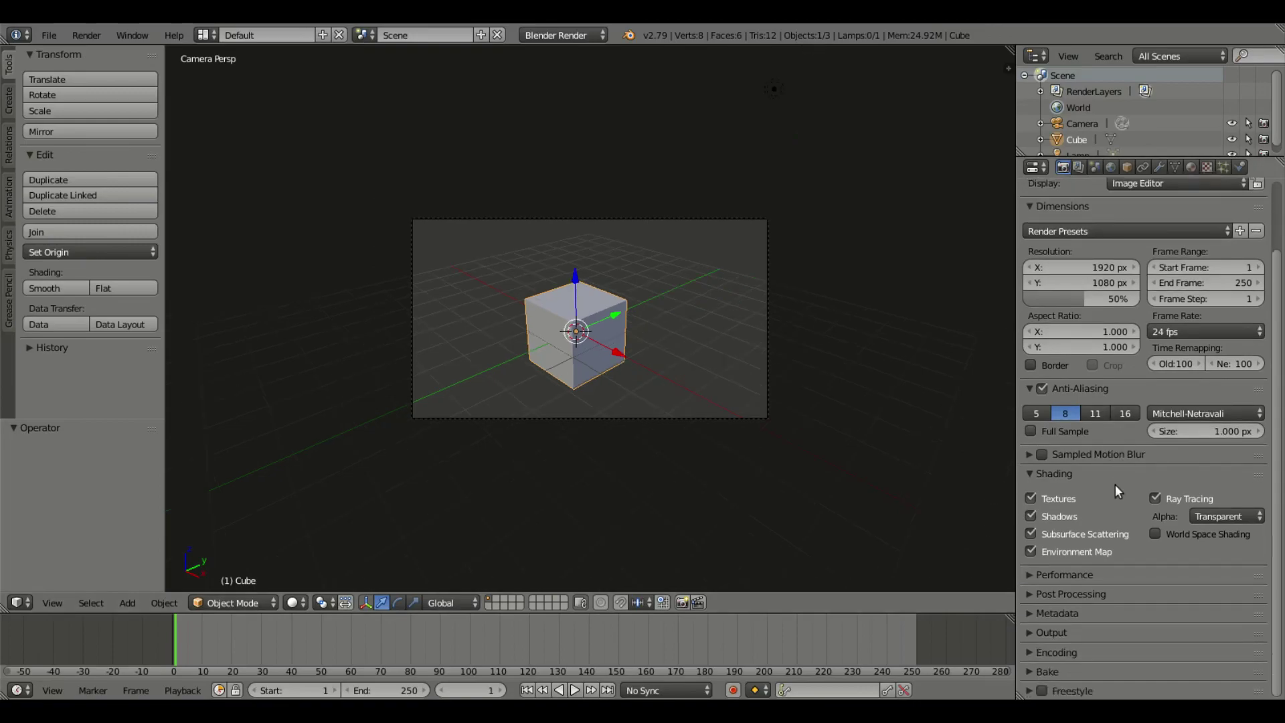
left_click(1055, 602)
left_click(1057, 596)
scroll(1025, 684, "down", 2)
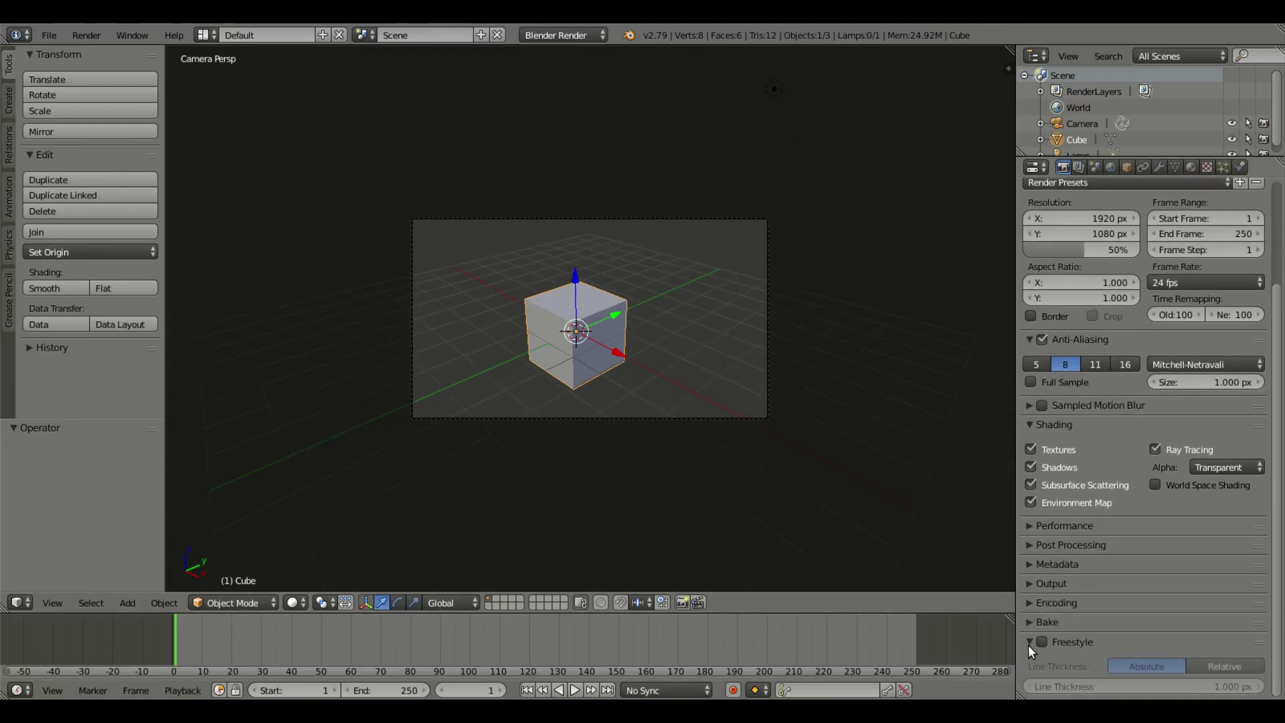
- Show the RenderLayer settings and orbit the viewport to see the camera and lamp
left_click(1079, 167)
middle_click_drag(937, 308, 899, 279)
scroll(669, 305, "down", 3)
middle_click_drag(669, 305, 717, 303)
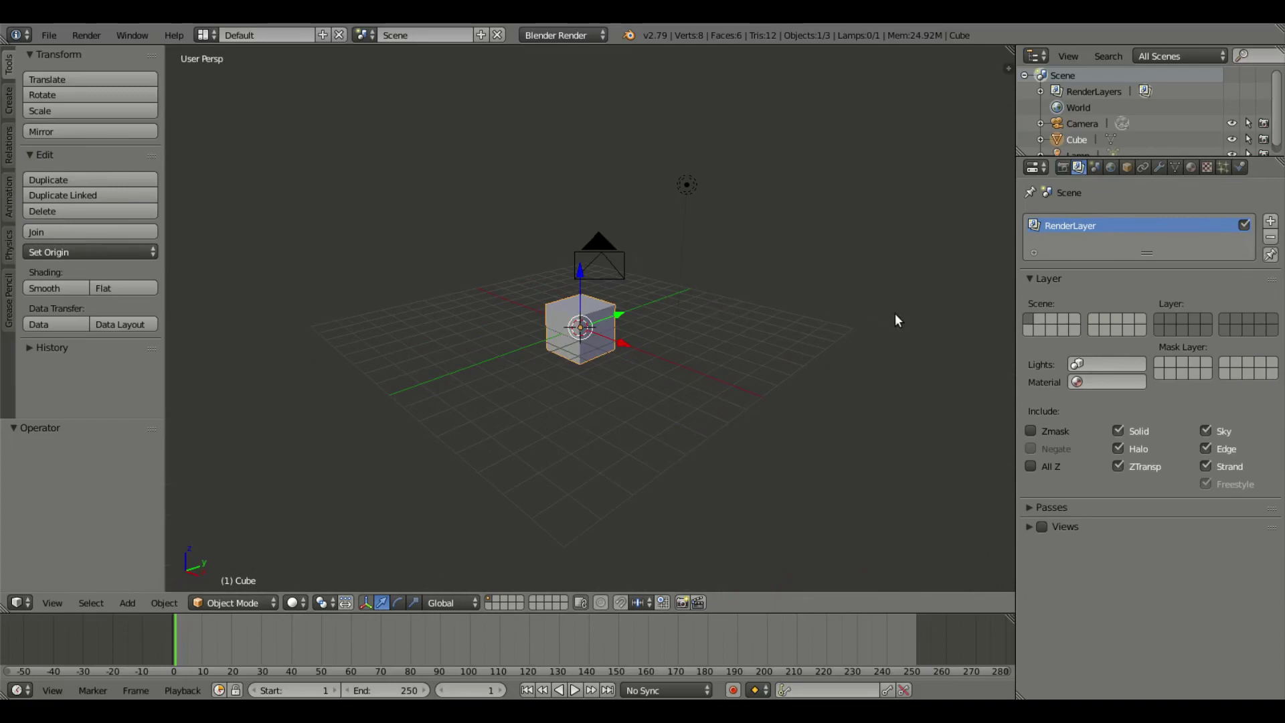